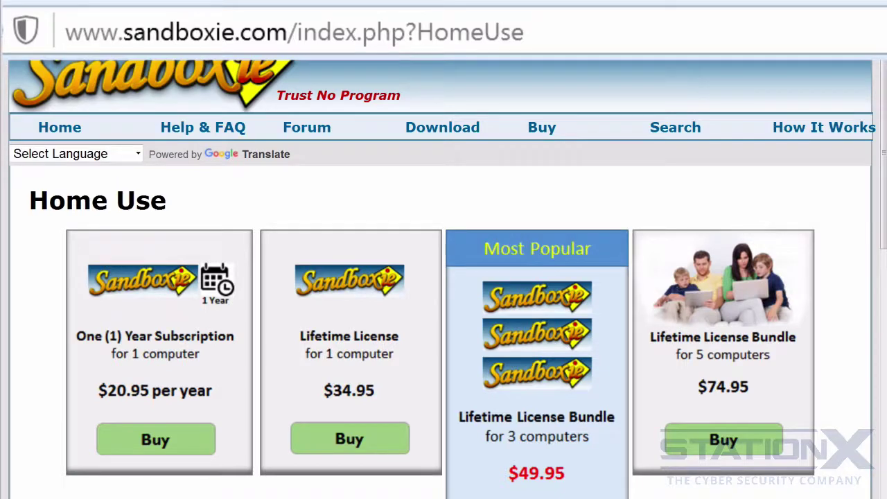
# - Open the Sandboxie website's download page and look through the available downloads
pyautogui.click(443, 130)
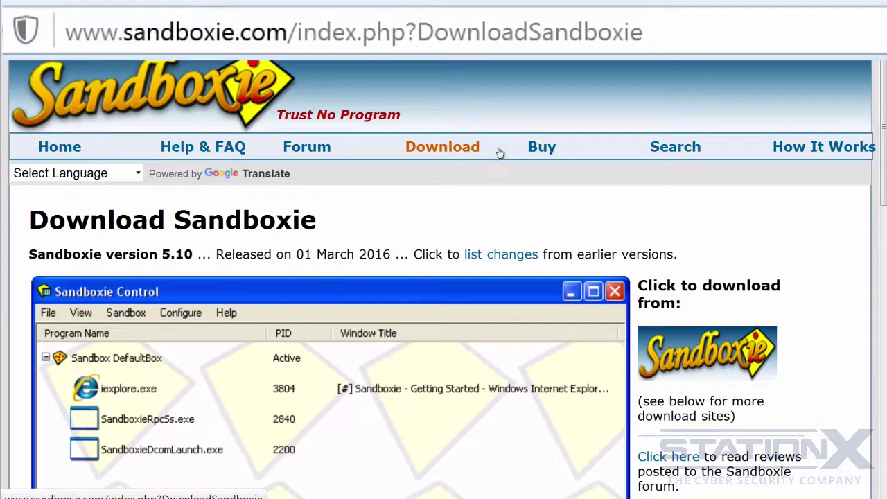
pyautogui.scroll(-7, 677, 167)
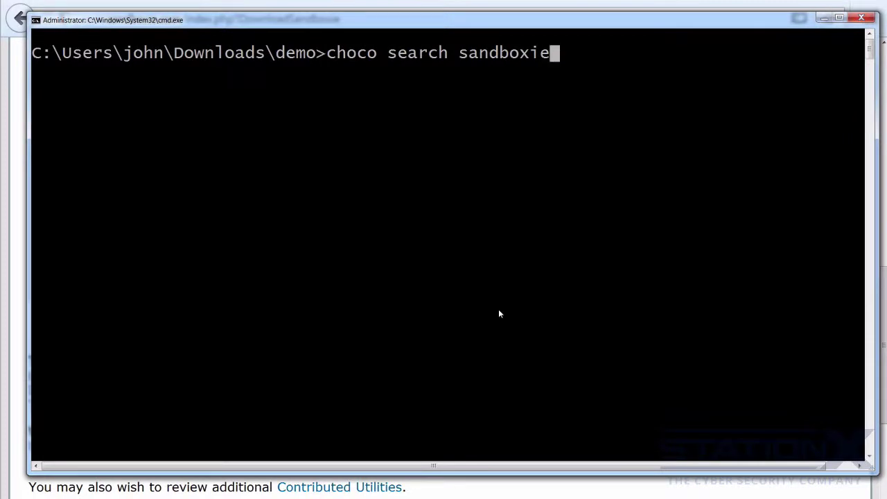
# - In the command prompt, search Chocolatey for sandboxie and install the sandboxie.install package, answering yes to running its script
pyautogui.press('Return')
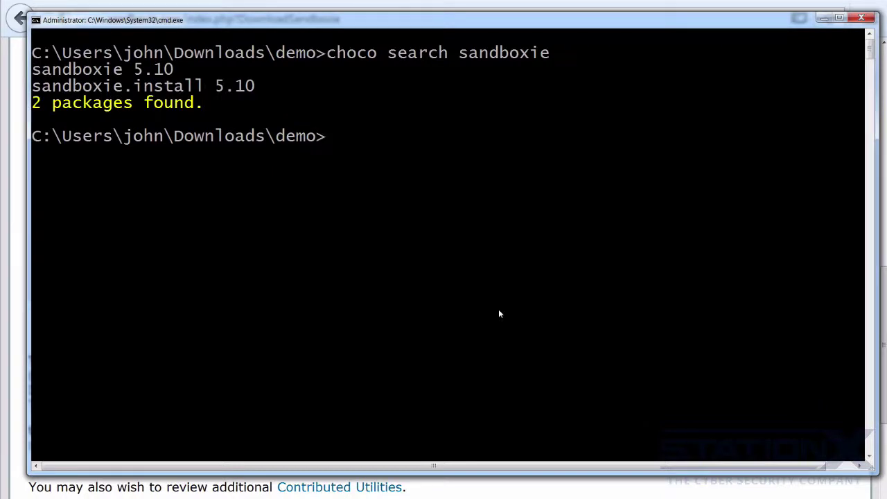
pyautogui.write('choco inst')
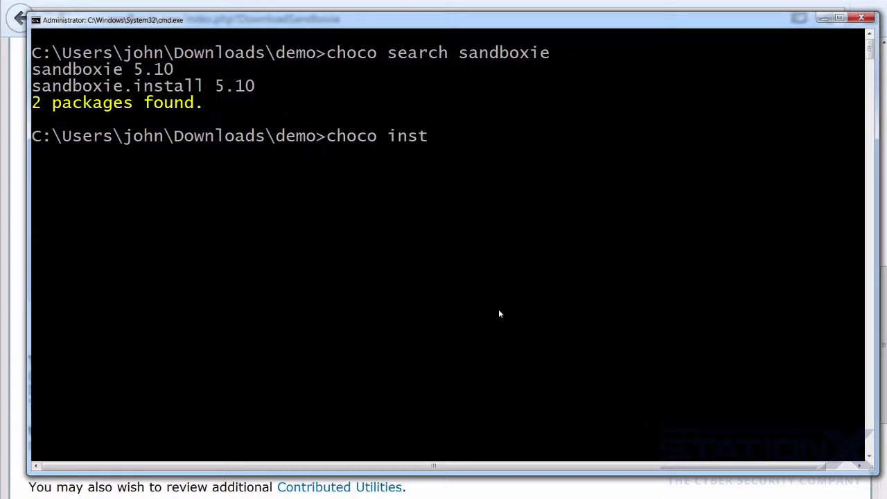
pyautogui.write('all sandboxie.install')
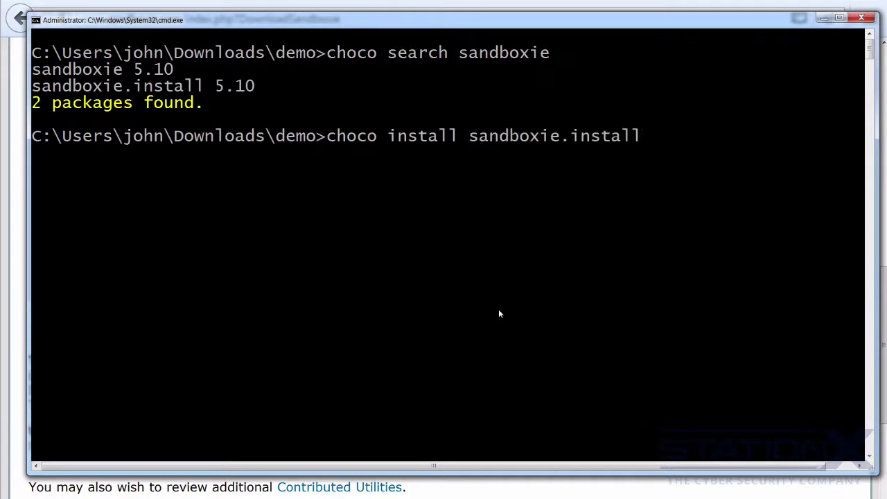
pyautogui.press('Return')
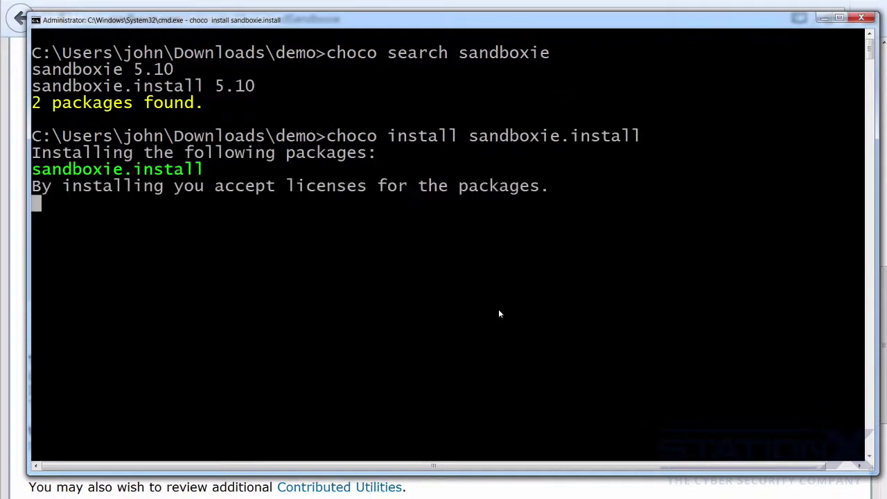
pyautogui.write('yes')
pyautogui.press('Return')
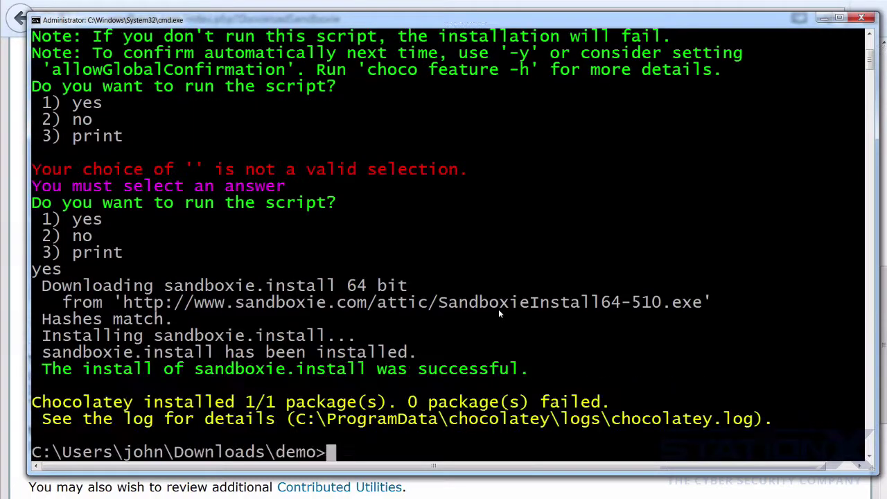
# - Launch Sandboxie Control and accept the software compatibility settings for Windows and Office Licensing Services
pyautogui.click(15, 488)
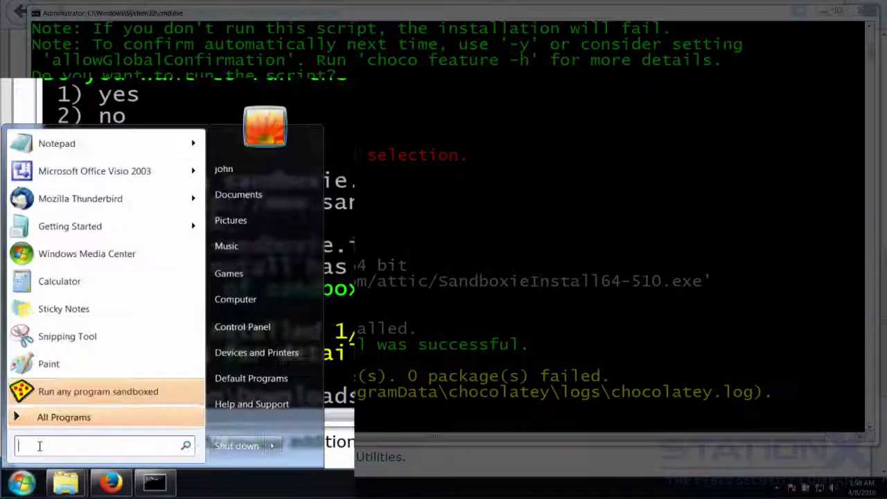
pyautogui.write('san')
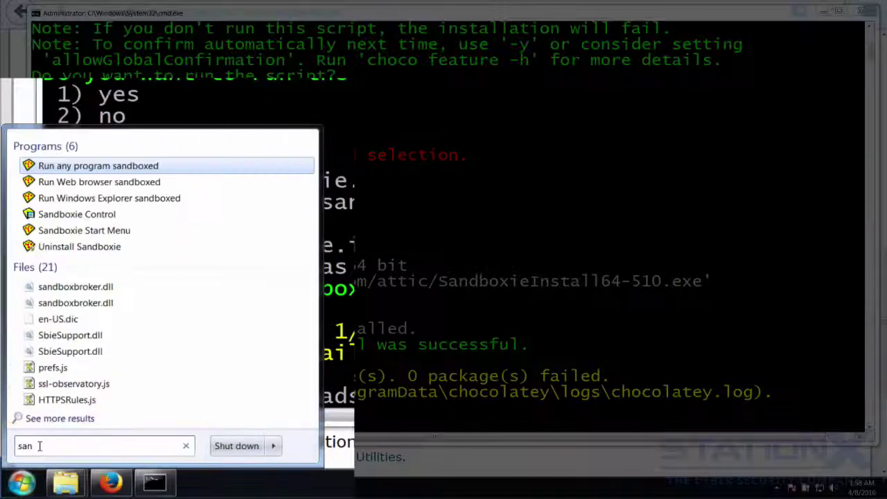
pyautogui.click(62, 216)
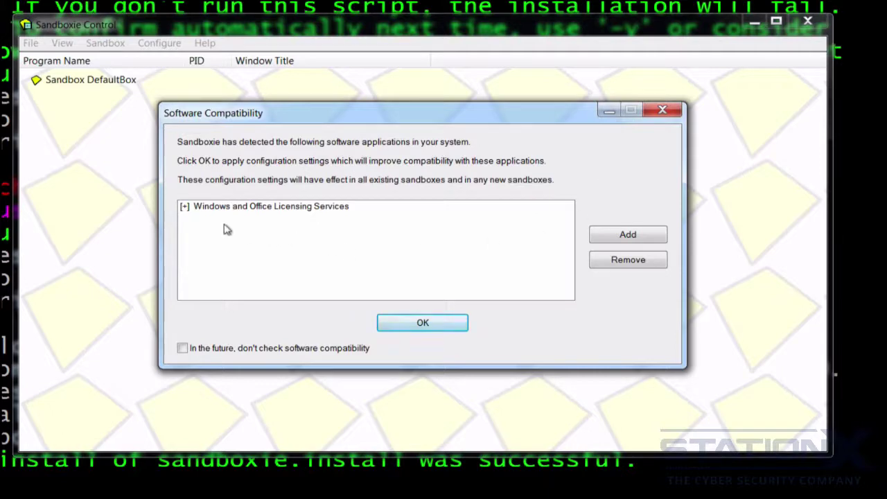
pyautogui.click(185, 209)
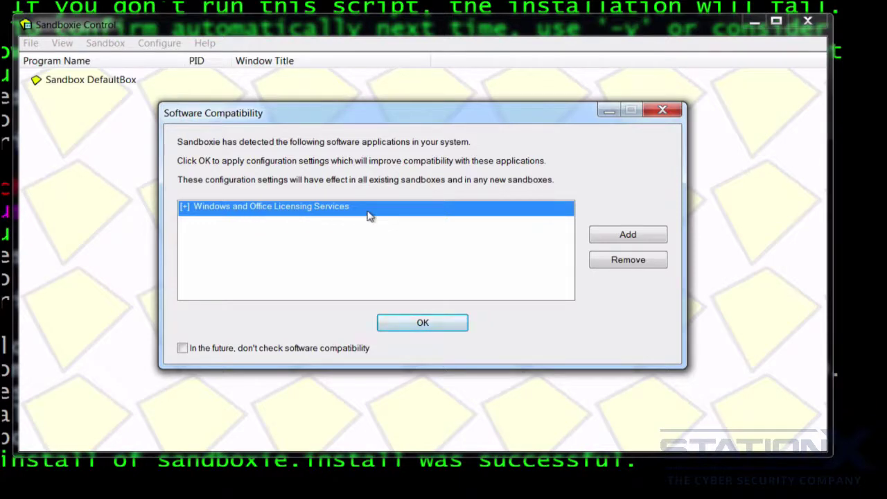
pyautogui.click(423, 324)
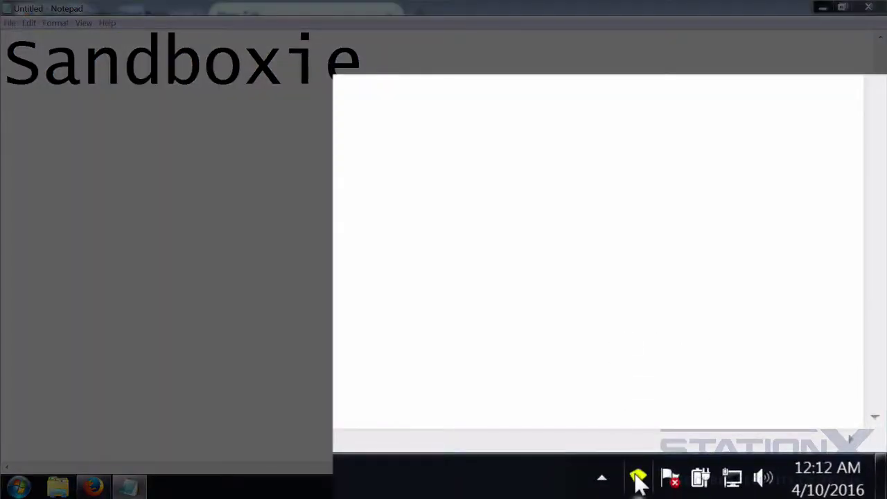
# - View the commands Sandboxie offers for the DefaultBox sandbox from the notification area
pyautogui.rightClick(636, 476)
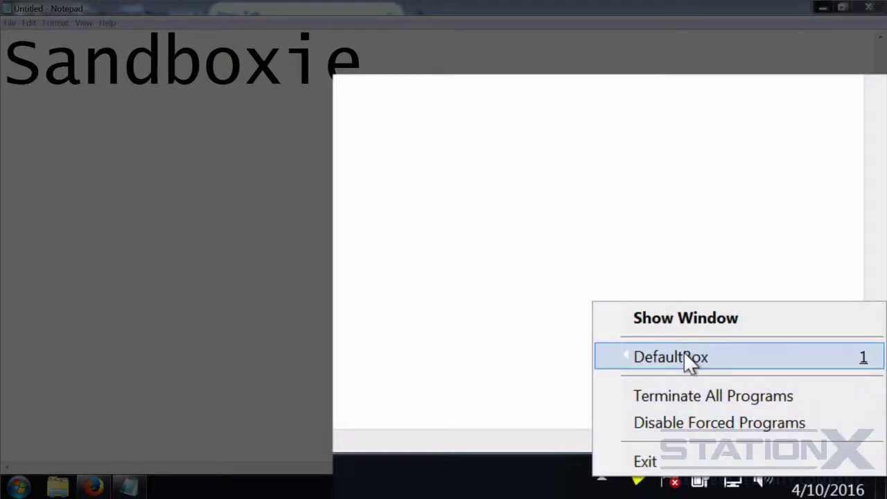
pyautogui.moveTo(702, 360)
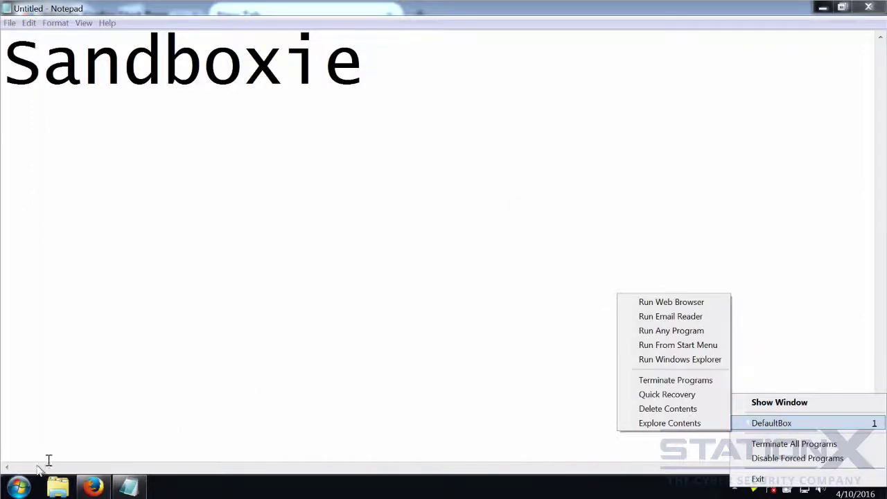
# - Find Mozilla Firefox among the installed programs and run it sandboxed in DefaultBox
pyautogui.click(17, 485)
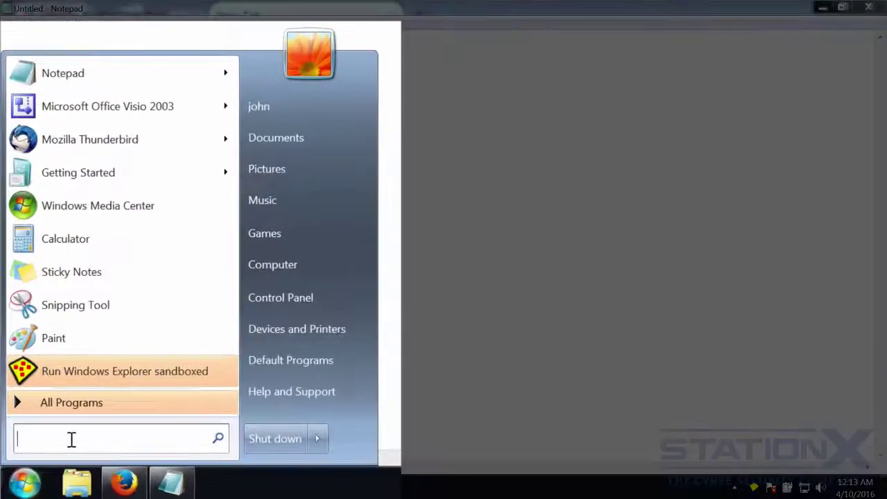
pyautogui.write('firefox')
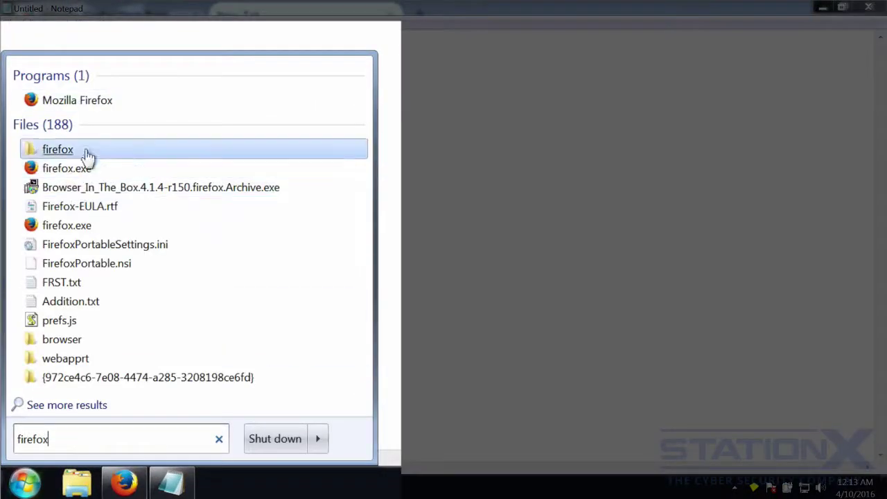
pyautogui.rightClick(72, 105)
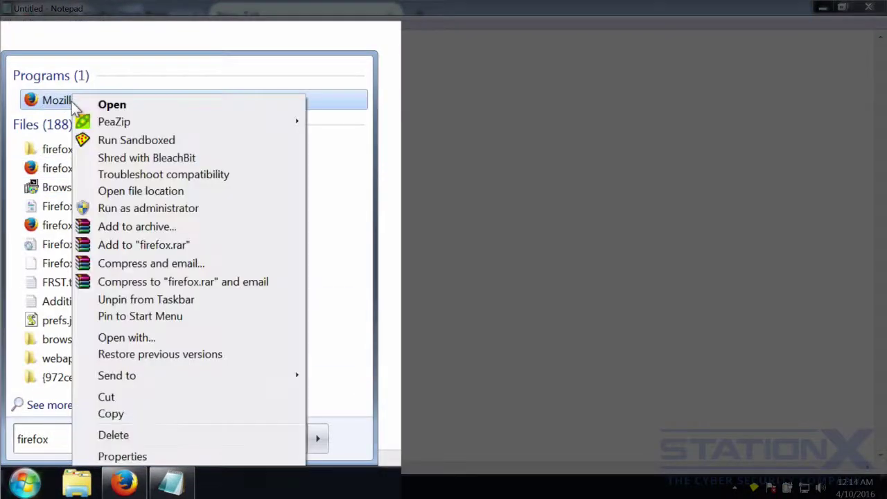
pyautogui.click(142, 140)
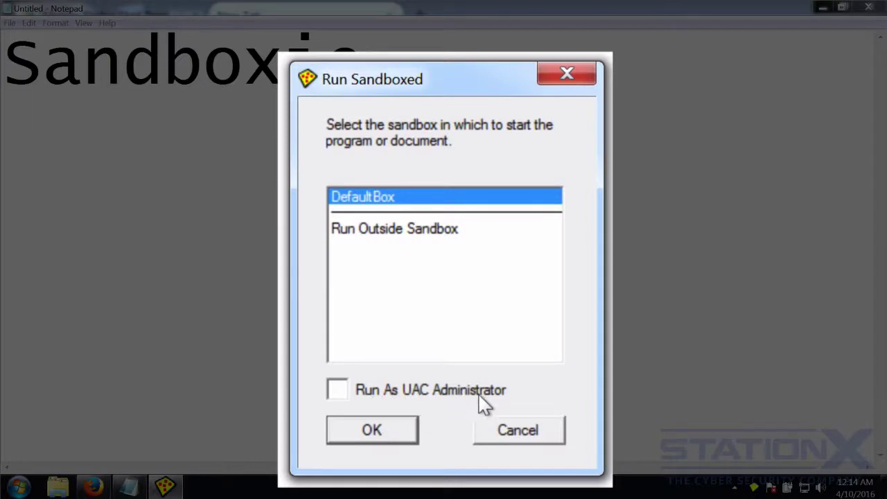
pyautogui.click(378, 432)
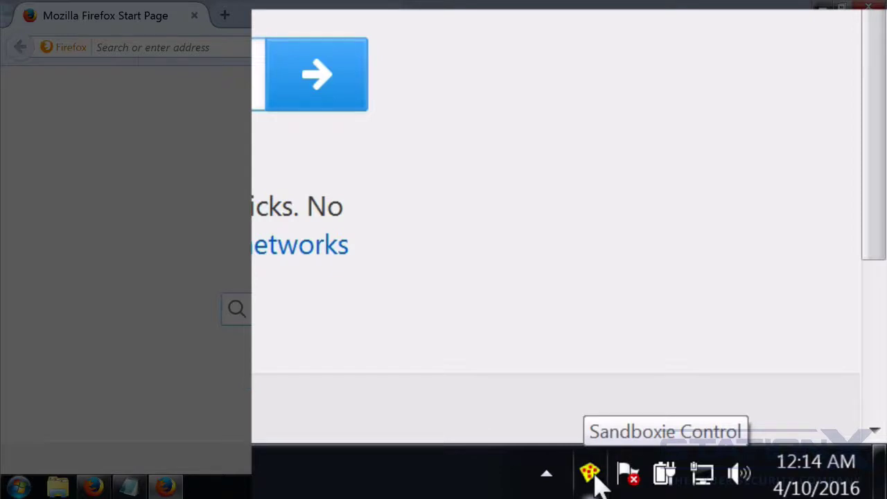
# - Show the Sandboxie Control window and widen the Program Name column to inspect the firefox.exe process in DefaultBox
pyautogui.rightClick(592, 474)
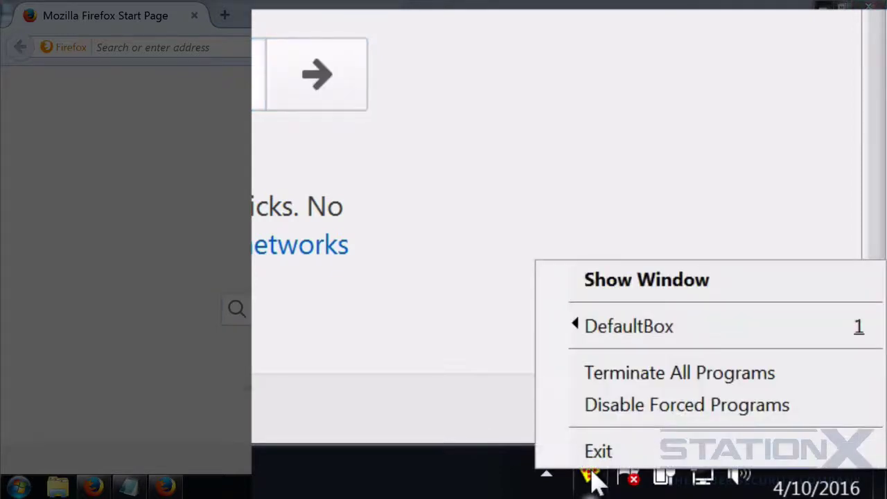
pyautogui.moveTo(620, 332)
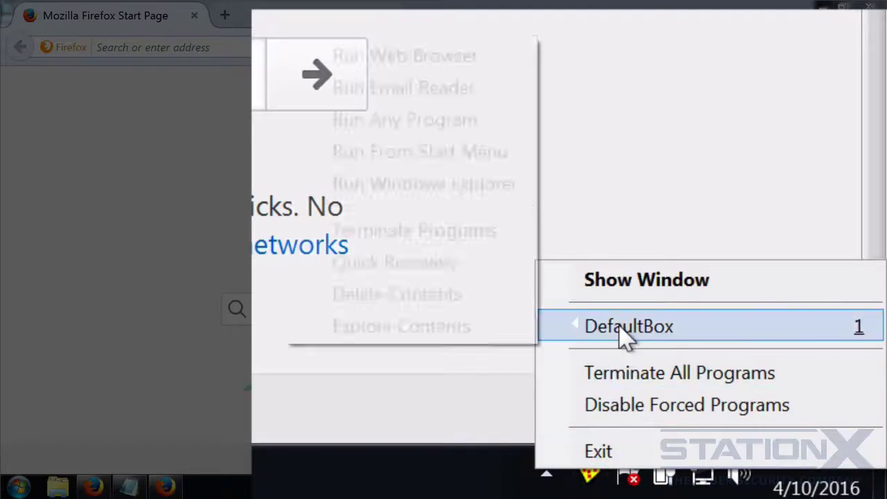
pyautogui.click(633, 281)
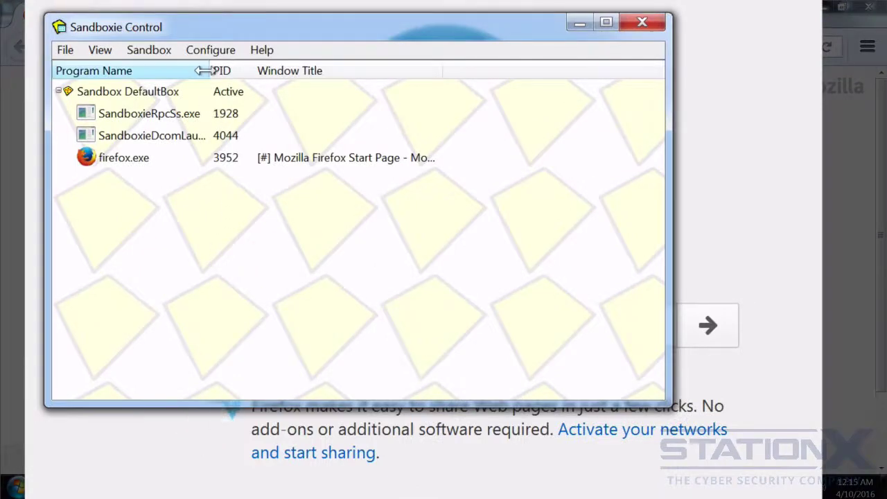
pyautogui.moveTo(215, 70); pyautogui.dragTo(267, 70)
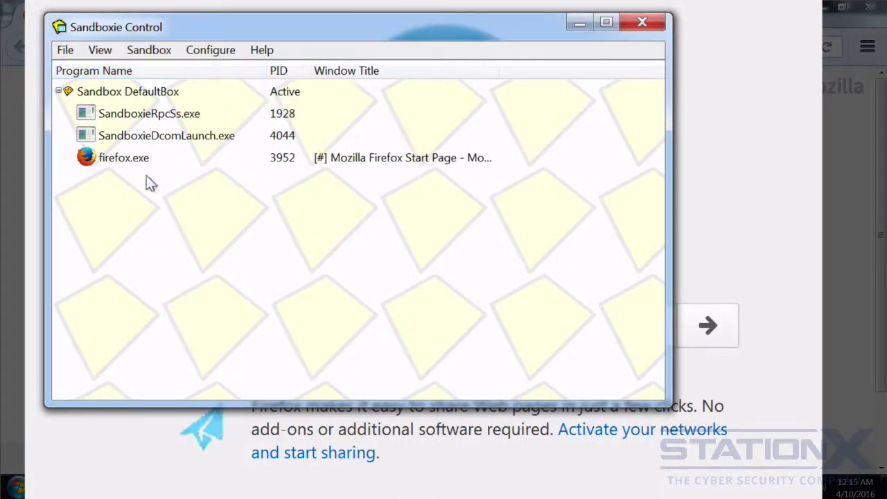
pyautogui.click(116, 159)
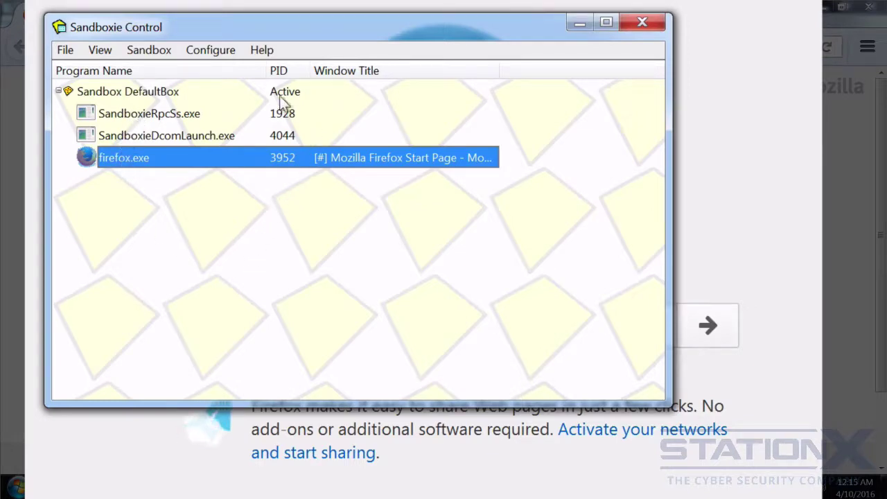
# - Open the sandbox settings of DefaultBox and review the Quick Recovery and Immediate Recovery pages
pyautogui.click(212, 53)
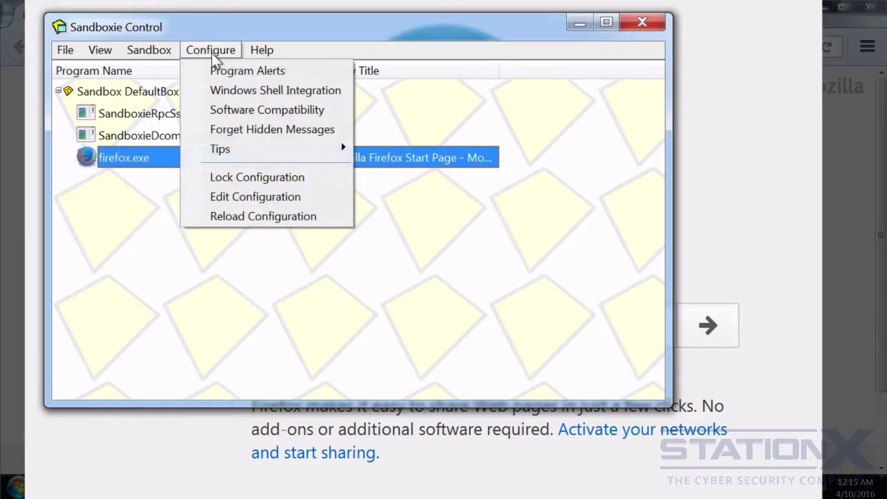
pyautogui.moveTo(162, 52)
pyautogui.moveTo(164, 78)
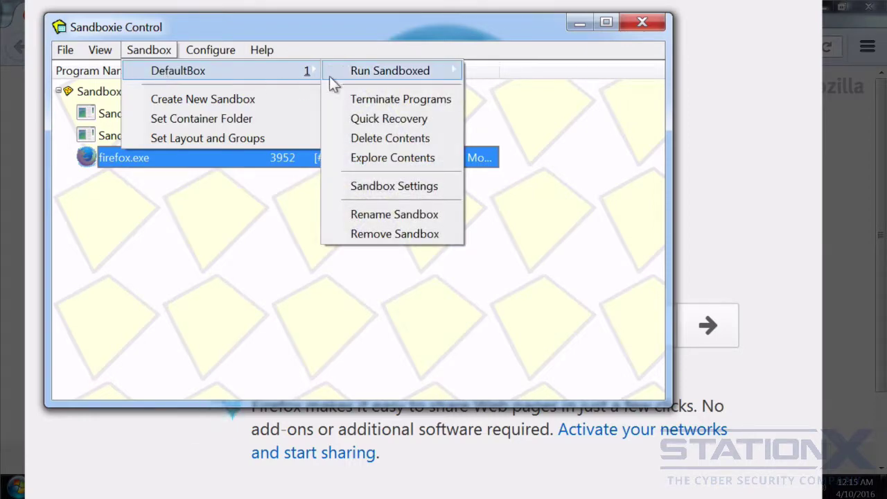
pyautogui.click(406, 187)
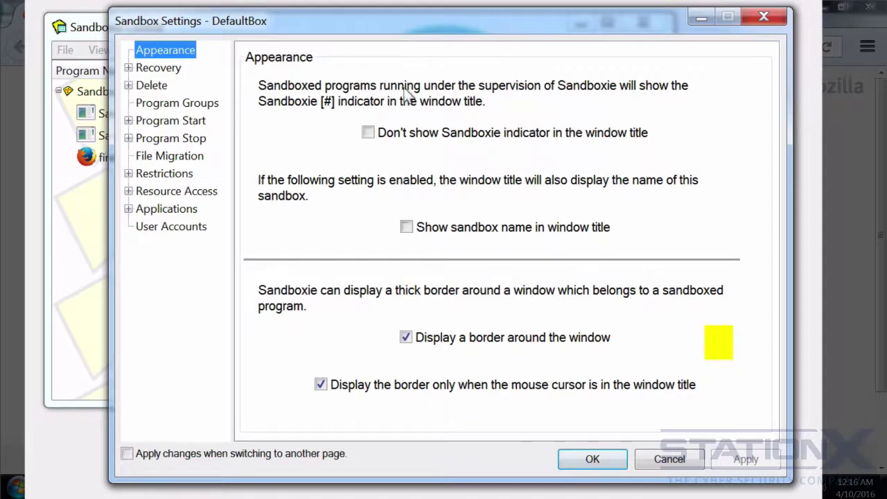
pyautogui.click(128, 67)
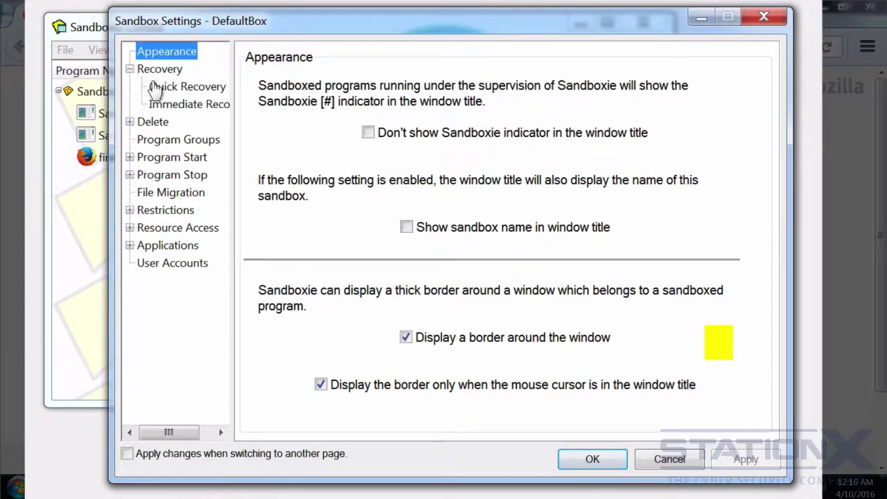
pyautogui.click(177, 90)
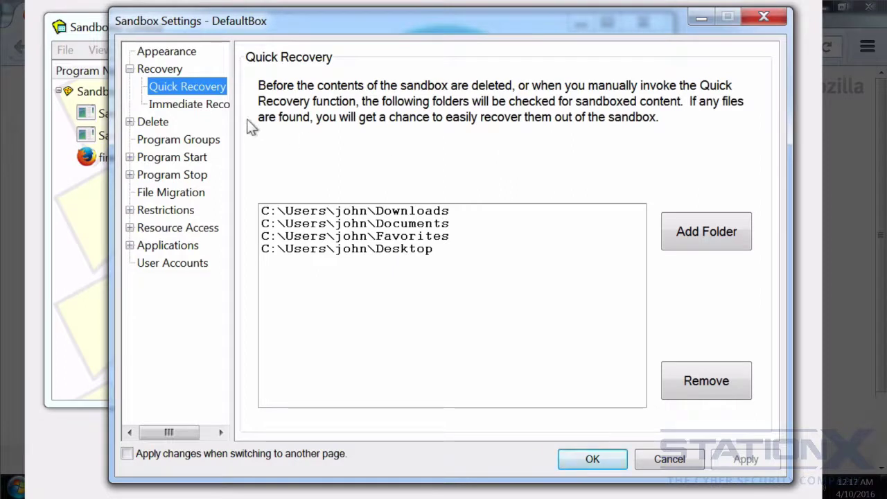
pyautogui.click(178, 105)
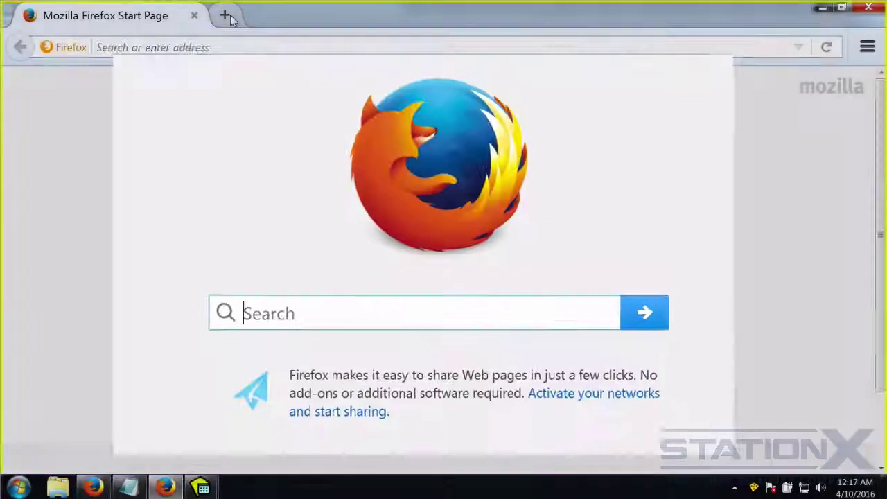
# - In a new tab of the sandboxed Firefox, search for sdelete and open Microsoft TechNet's SDelete page
pyautogui.click(226, 14)
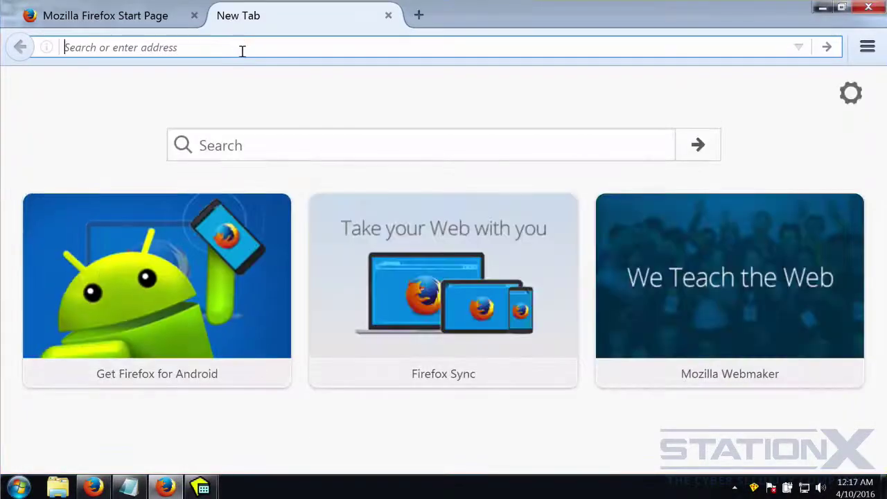
pyautogui.write('sdelete')
pyautogui.press('Return')
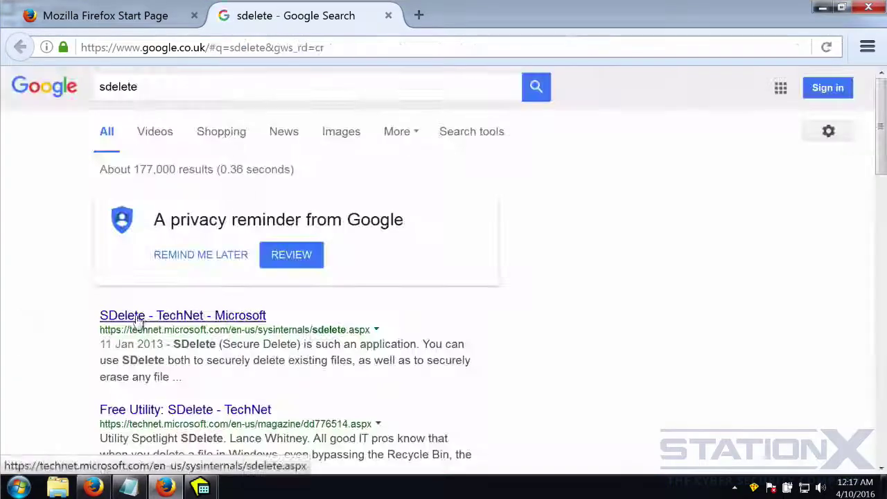
pyautogui.click(182, 316)
pyautogui.scroll(-3, 626, 177)
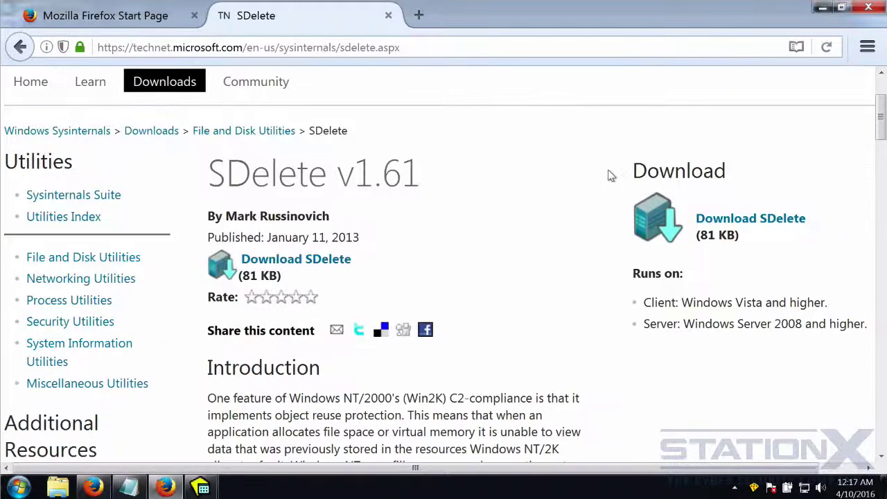
# - Download SDelete from the TechNet page, saving SDelete.zip as a file
pyautogui.click(283, 267)
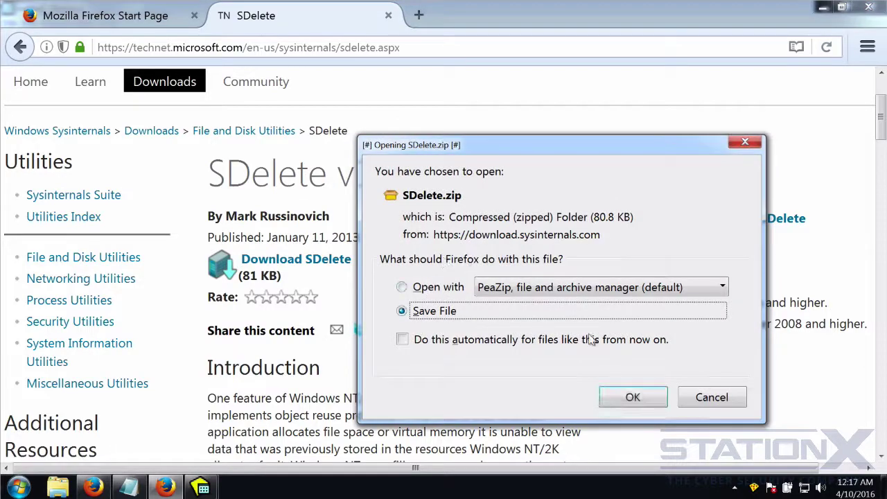
pyautogui.click(633, 397)
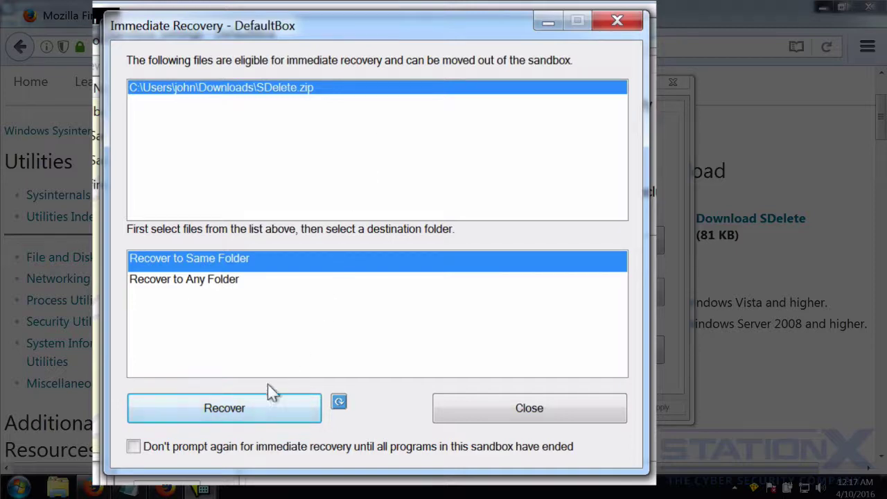
# - Cycle through the recovery actions offered for SDelete.zip and close the Immediate Recovery window without recovering the file
pyautogui.click(337, 402)
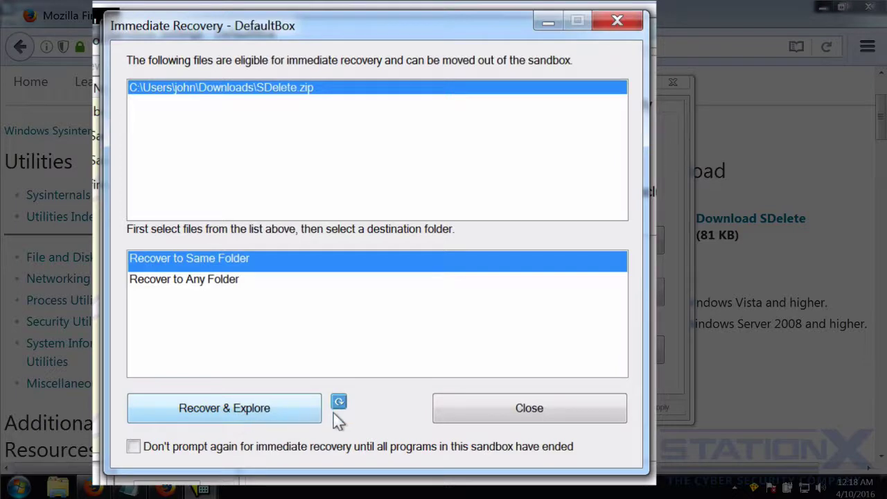
pyautogui.click(344, 405)
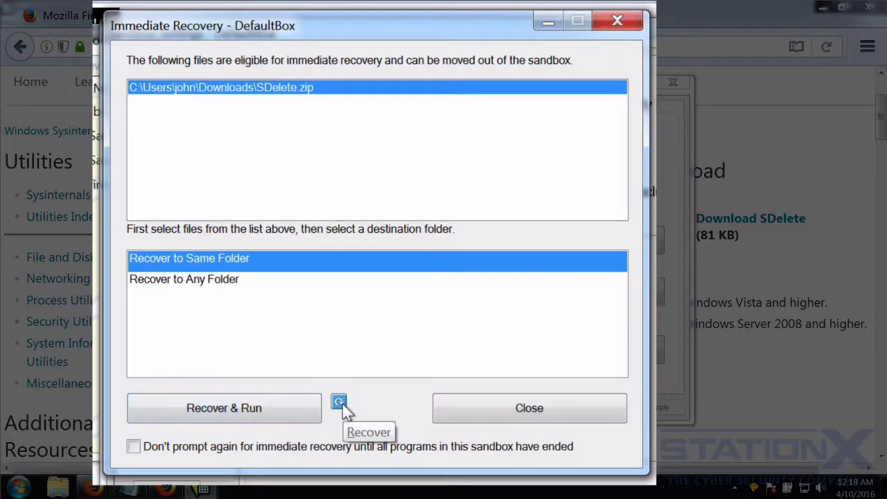
pyautogui.click(343, 403)
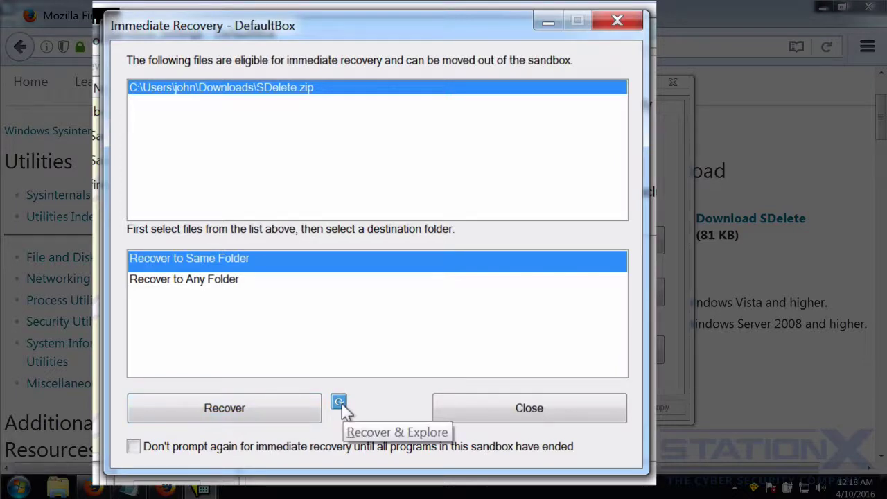
pyautogui.click(533, 411)
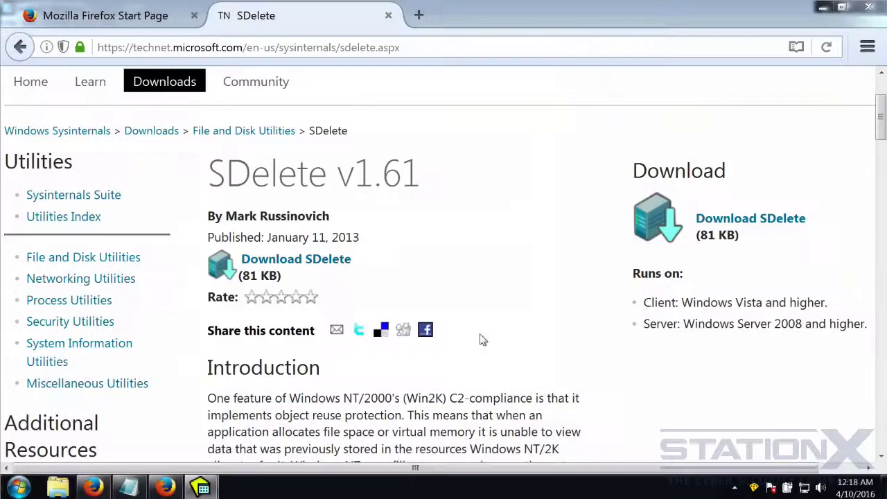
# - Bring Sandboxie Control back to the front and accept the DefaultBox sandbox settings to close them
pyautogui.moveTo(206, 489)
pyautogui.click(174, 451)
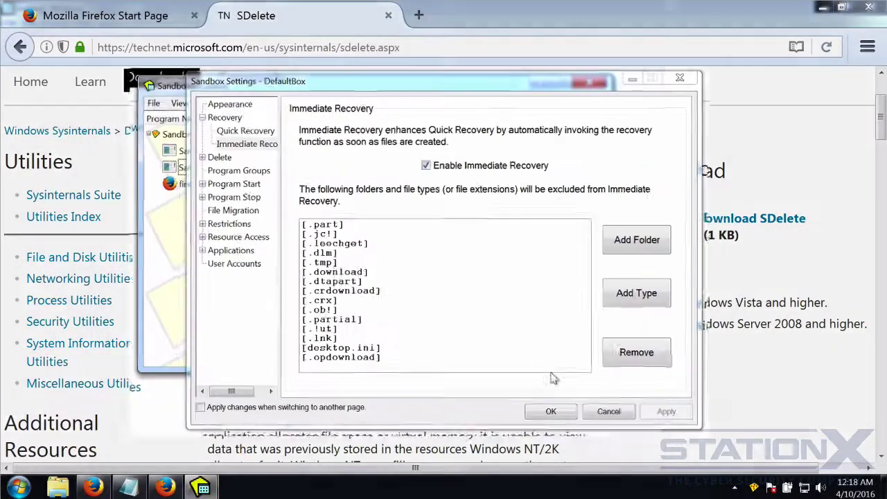
pyautogui.click(550, 411)
pyautogui.click(463, 276)
# - Switch Sandboxie Control to the Files and Folders view and expand Downloads under Quick Recovery Folders
pyautogui.click(115, 63)
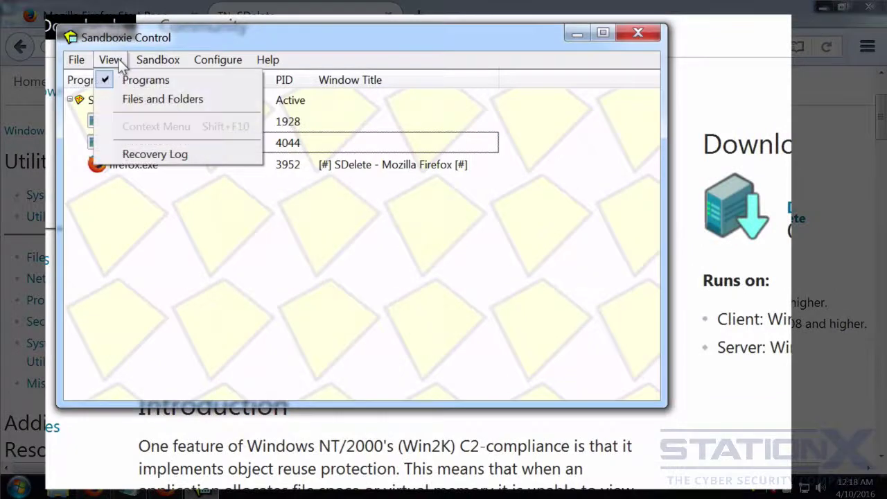
pyautogui.click(131, 99)
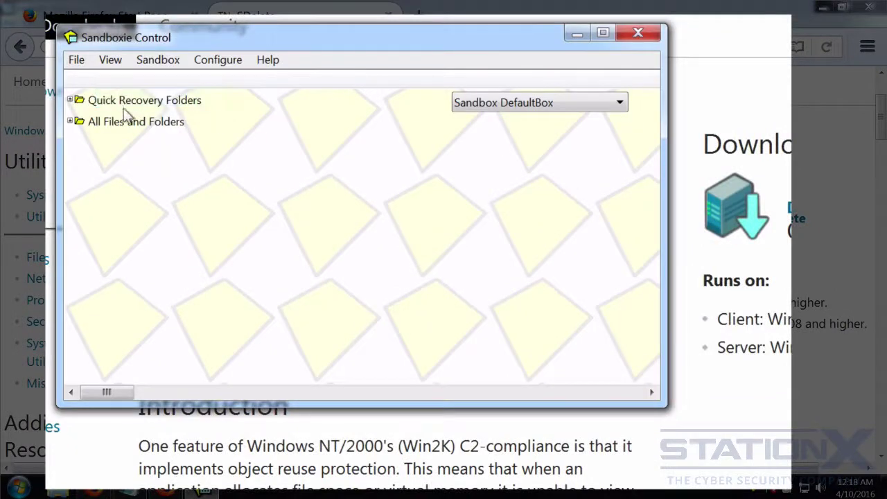
pyautogui.click(71, 100)
pyautogui.click(70, 100)
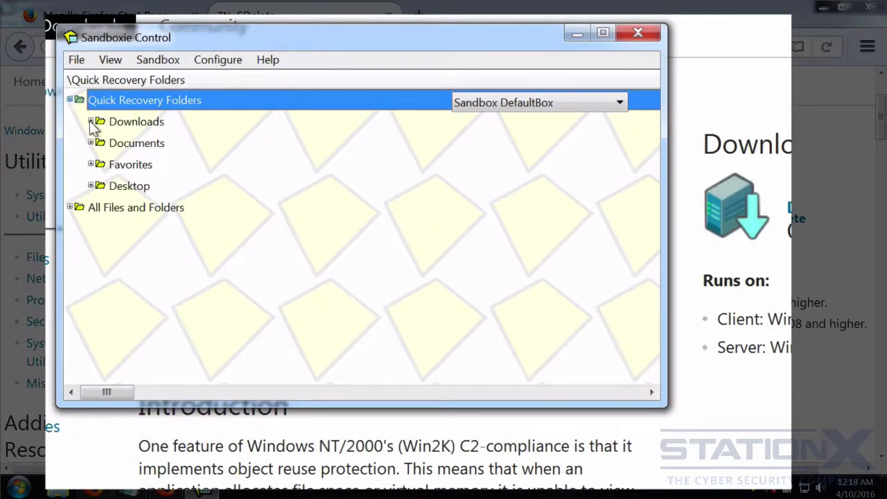
pyautogui.click(91, 121)
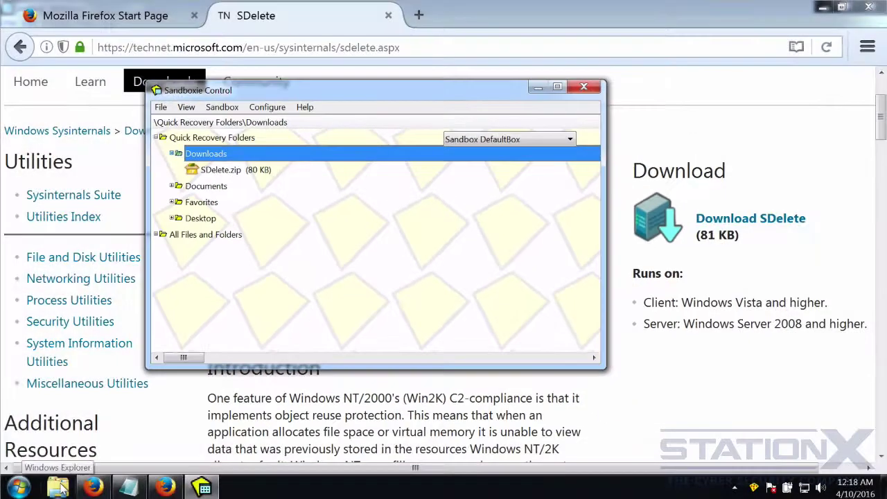
# - Open the Downloads folder in unsandboxed Windows Explorer and look for SDelete.zip among the files beginning with S
pyautogui.click(62, 488)
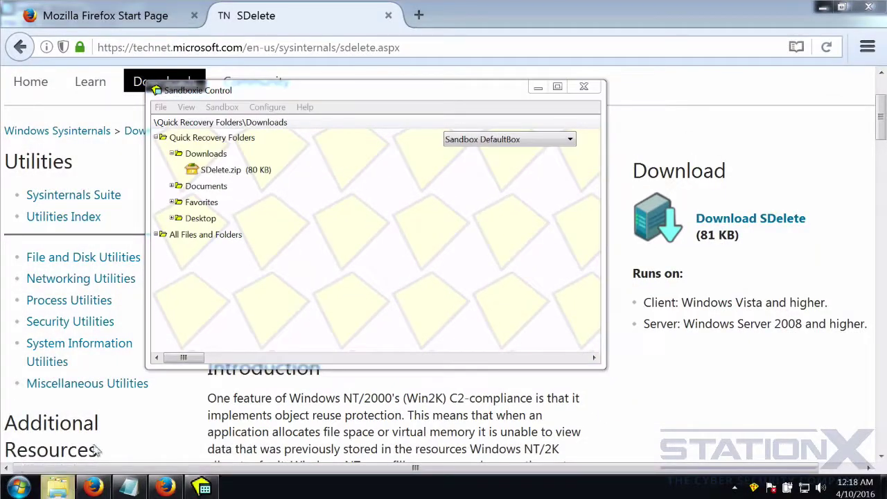
pyautogui.click(96, 125)
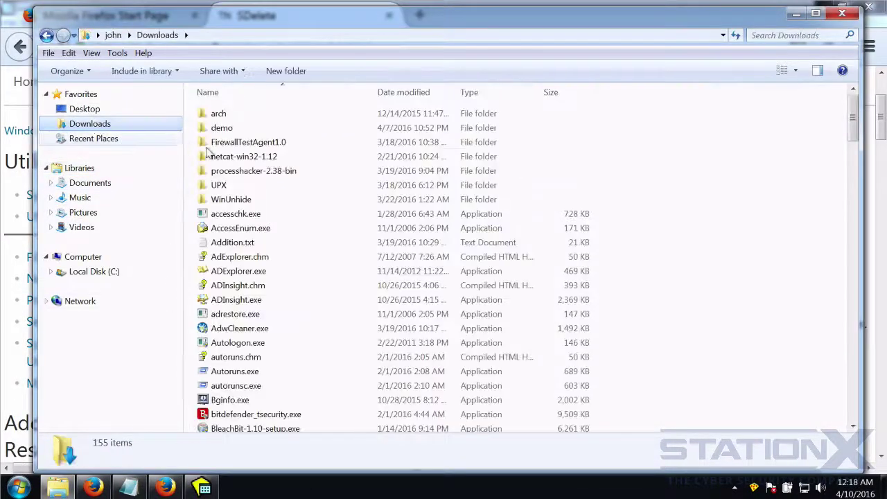
pyautogui.click(239, 258)
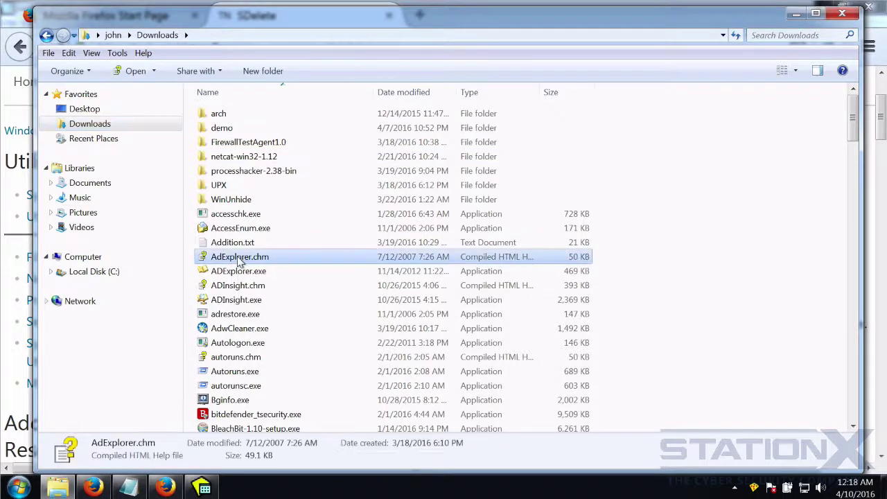
pyautogui.press('s')
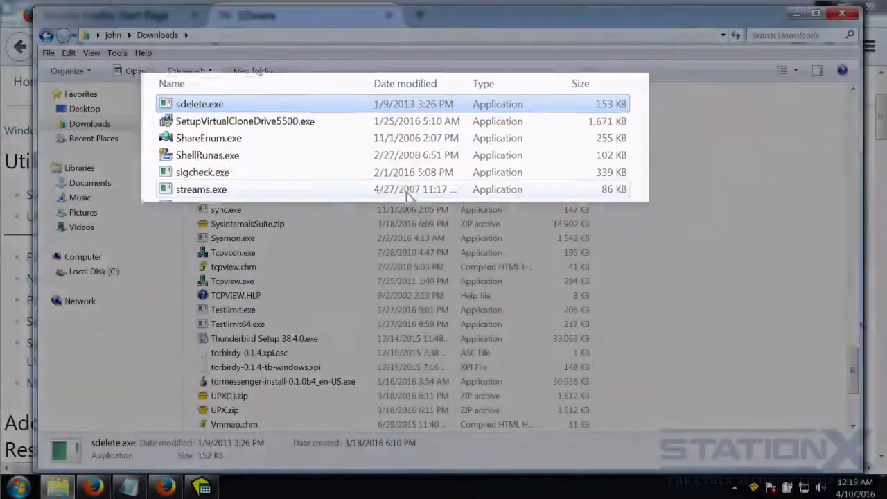
pyautogui.scroll(3, 404, 210)
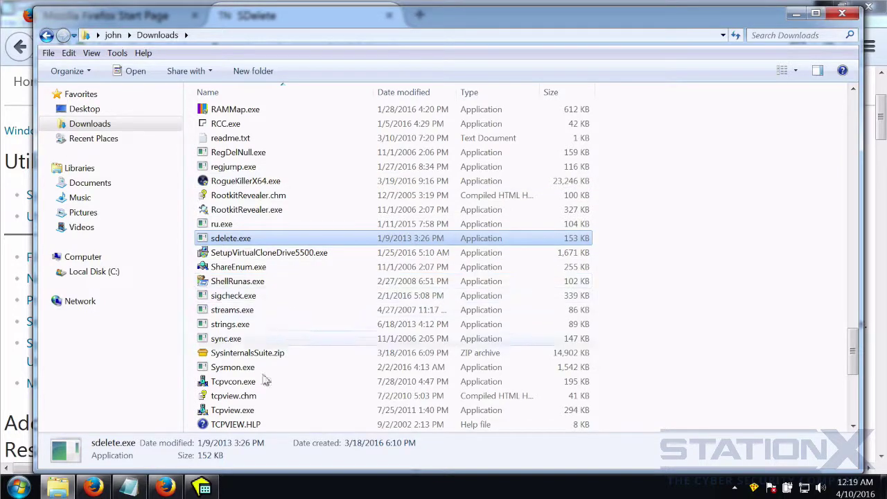
# - Compare the Explorer listing with the sandboxed Downloads folder in Sandboxie Control
pyautogui.click(202, 488)
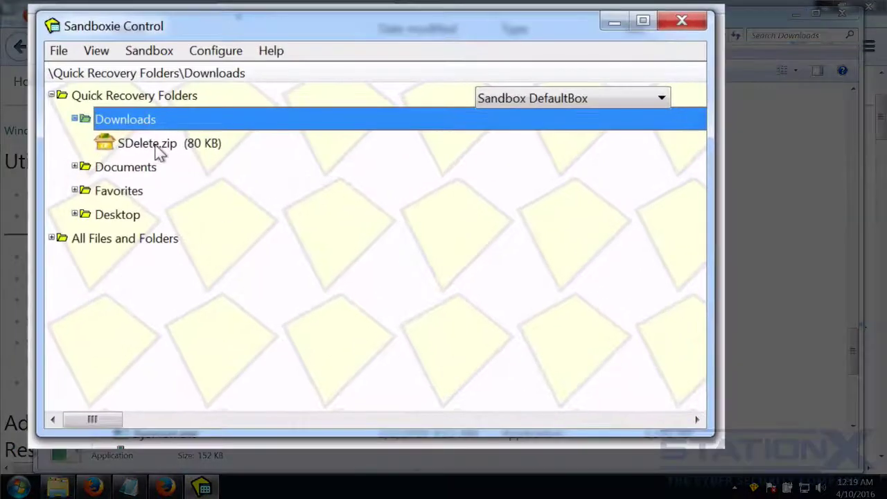
pyautogui.click(613, 21)
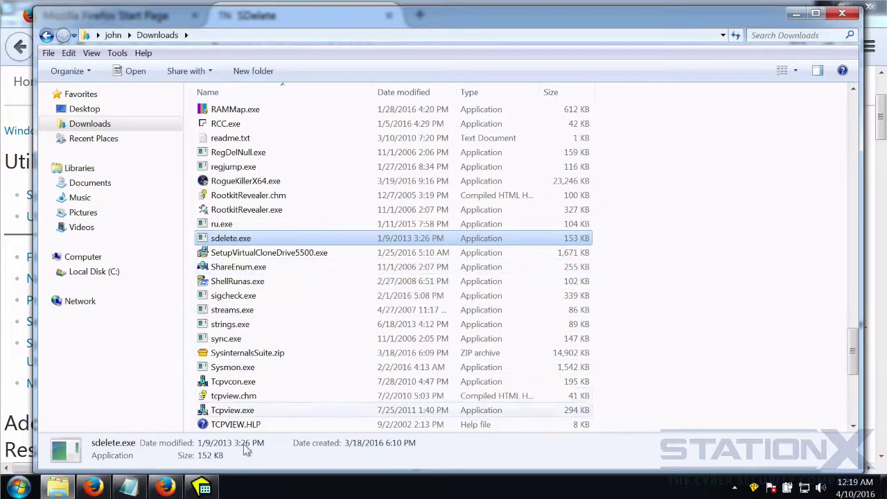
pyautogui.click(202, 488)
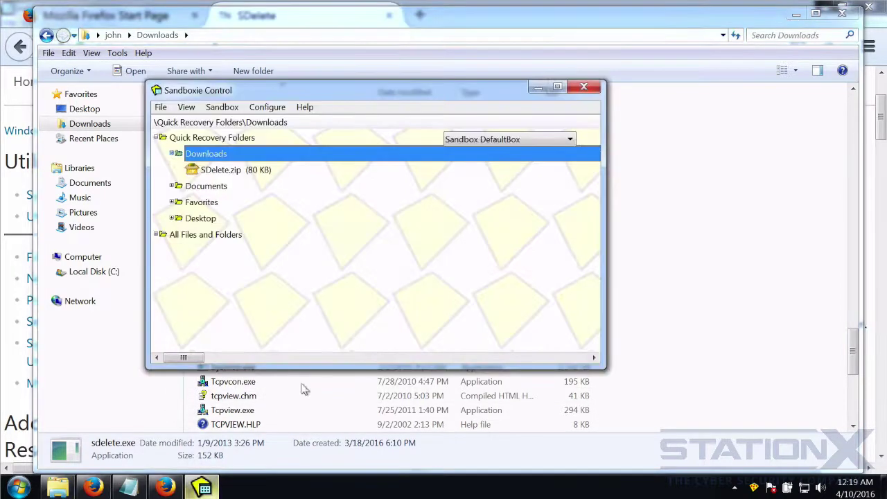
# - Find Windows Explorer with the search "expl" and run it sandboxed in DefaultBox
pyautogui.click(24, 487)
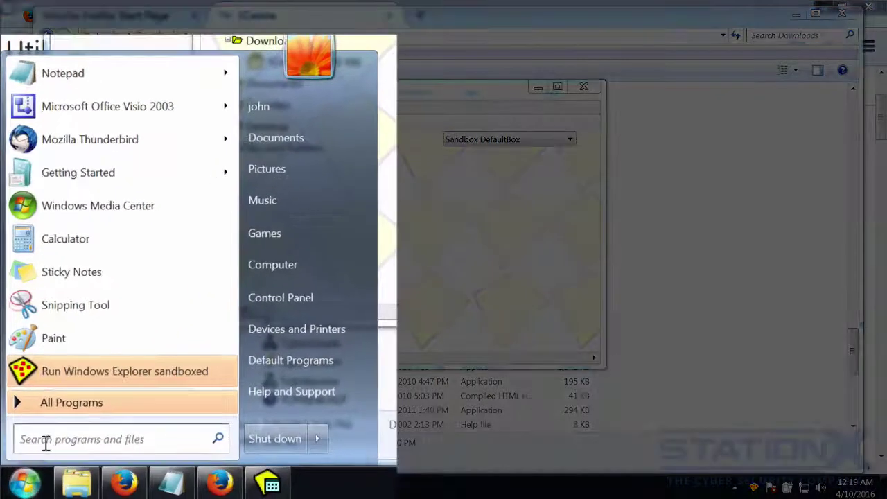
pyautogui.click(43, 440)
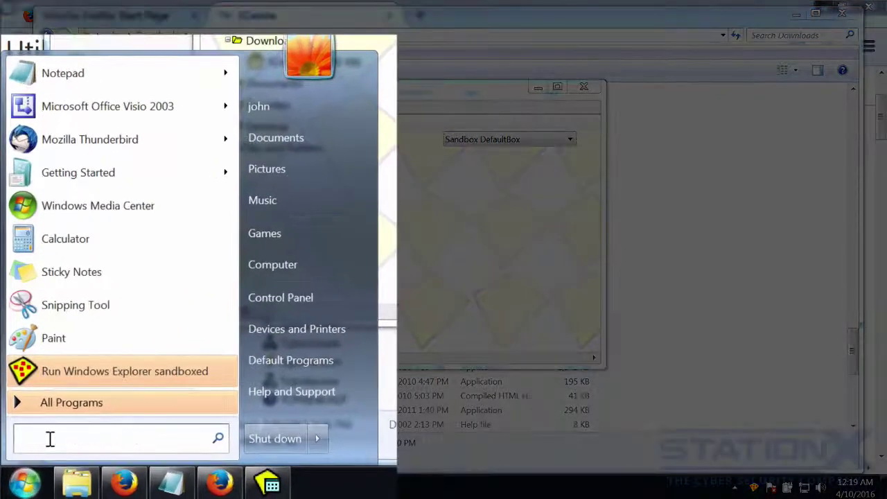
pyautogui.write('expl')
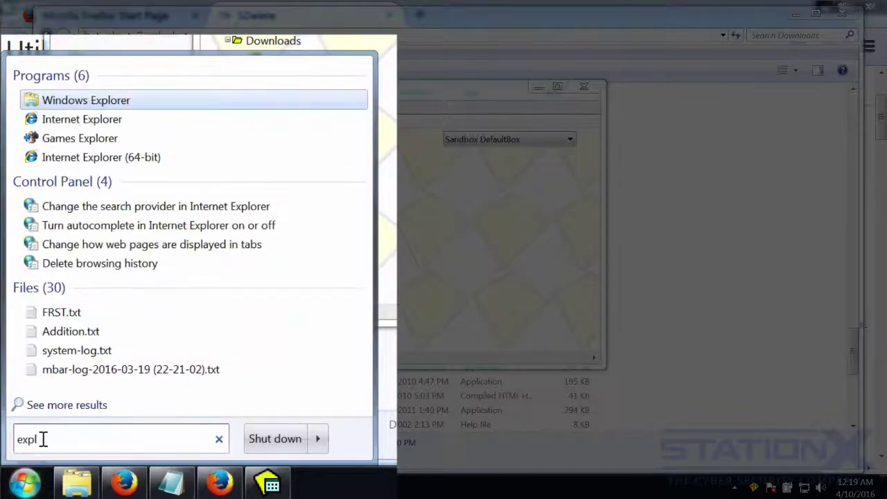
pyautogui.rightClick(60, 101)
pyautogui.click(122, 136)
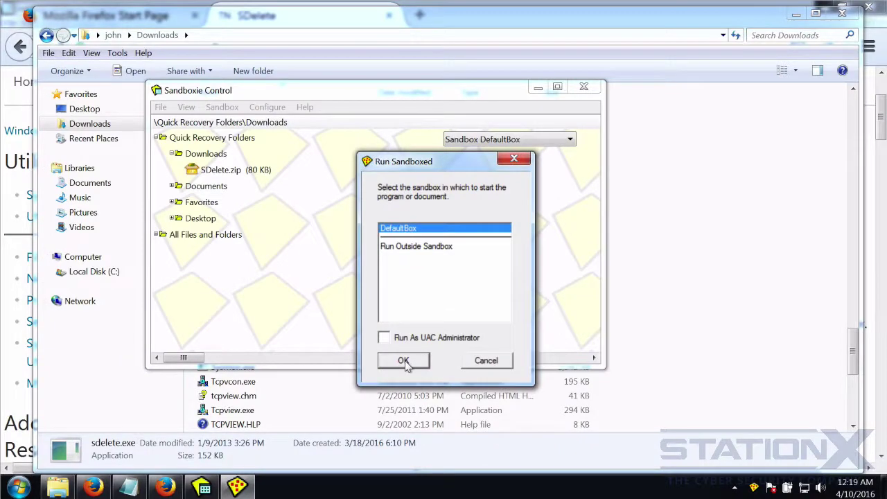
pyautogui.click(403, 361)
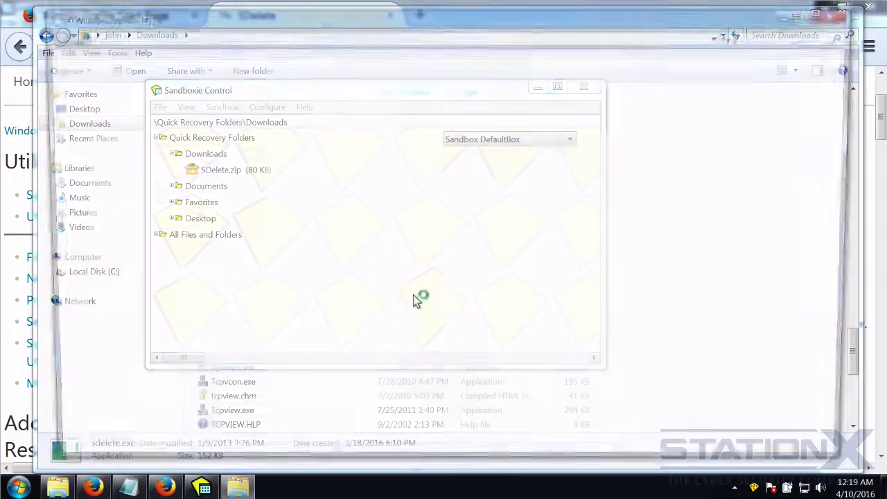
# - Look for SDelete.zip in the sandboxed Explorer's Downloads folder, and close the Explorer windows
pyautogui.click(95, 124)
pyautogui.click(229, 216)
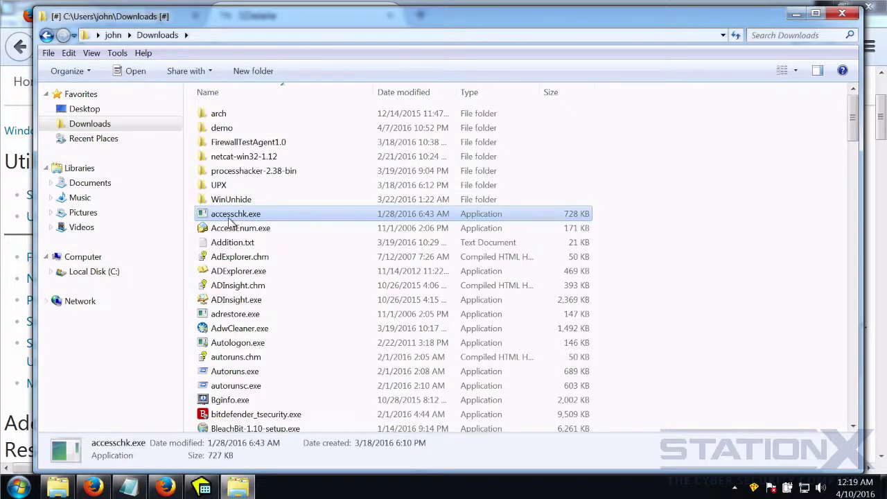
pyautogui.press('s')
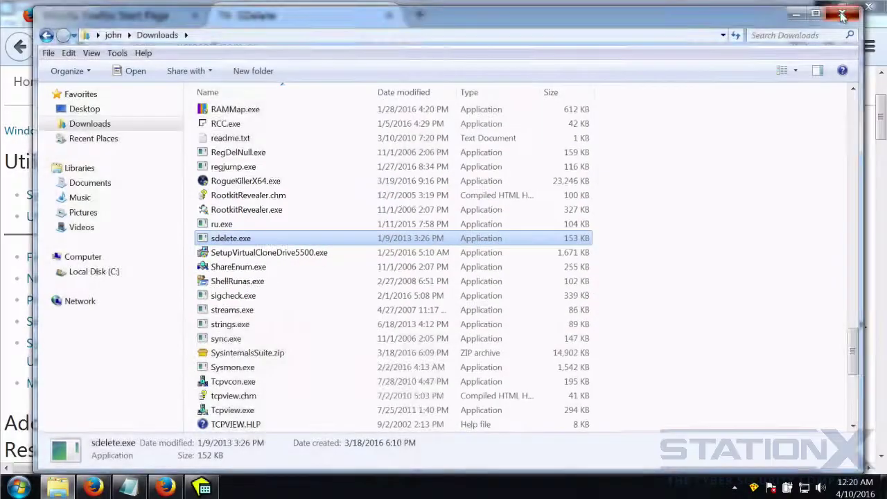
pyautogui.click(843, 15)
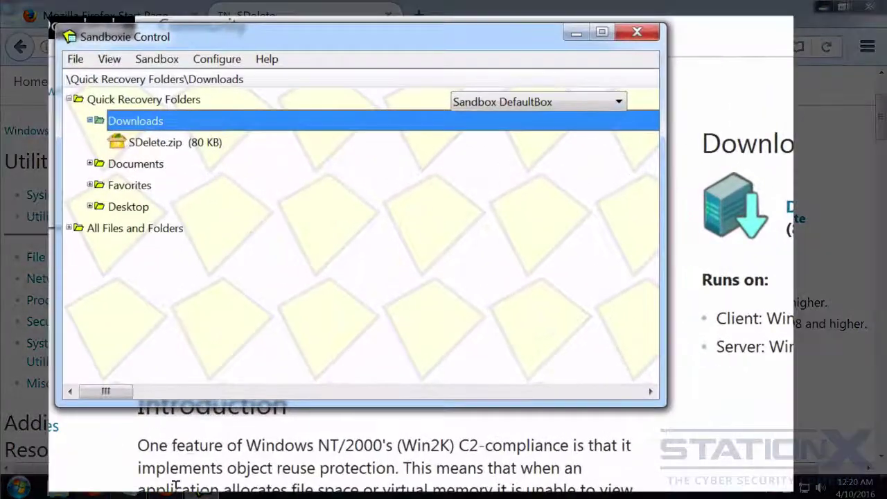
# - Open the sandbox settings of DefaultBox again and review its Immediate Recovery and Quick Recovery pages
pyautogui.click(217, 59)
pyautogui.moveTo(161, 63)
pyautogui.moveTo(173, 80)
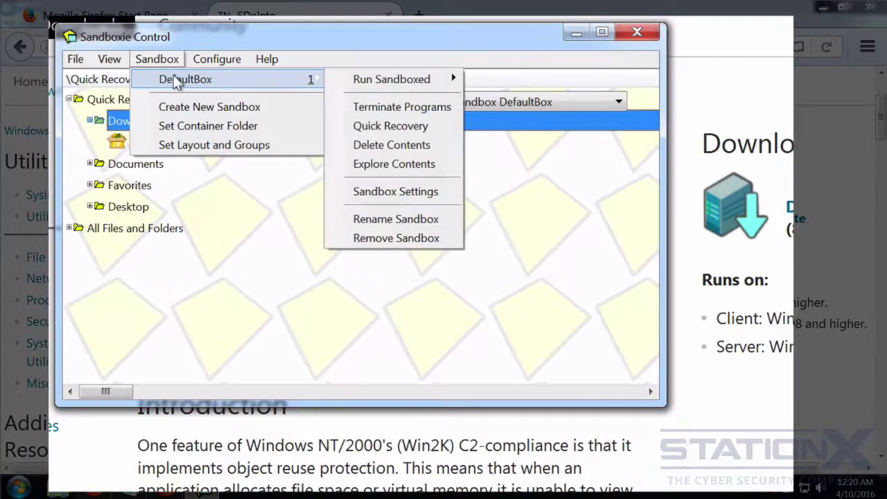
pyautogui.click(386, 195)
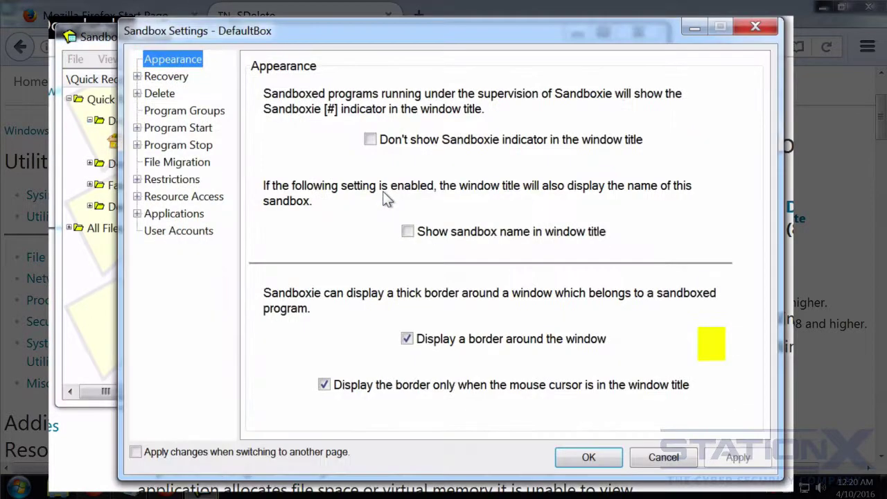
pyautogui.click(167, 77)
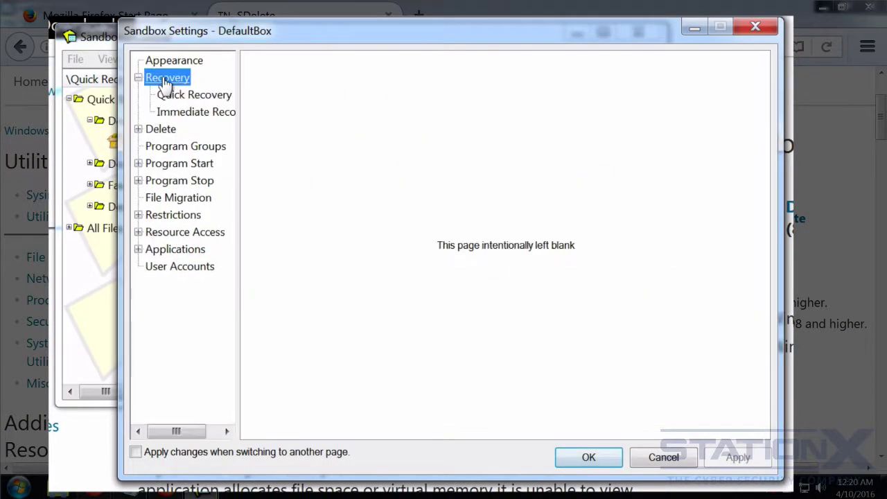
pyautogui.click(176, 116)
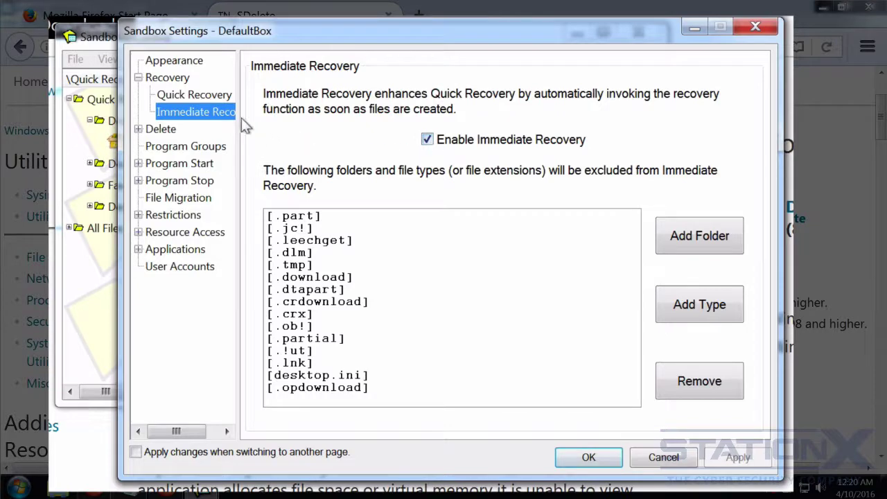
pyautogui.click(195, 96)
# - Review the automatic deletion option on the Delete Invocation page and the presets on the Delete Command page
pyautogui.click(162, 129)
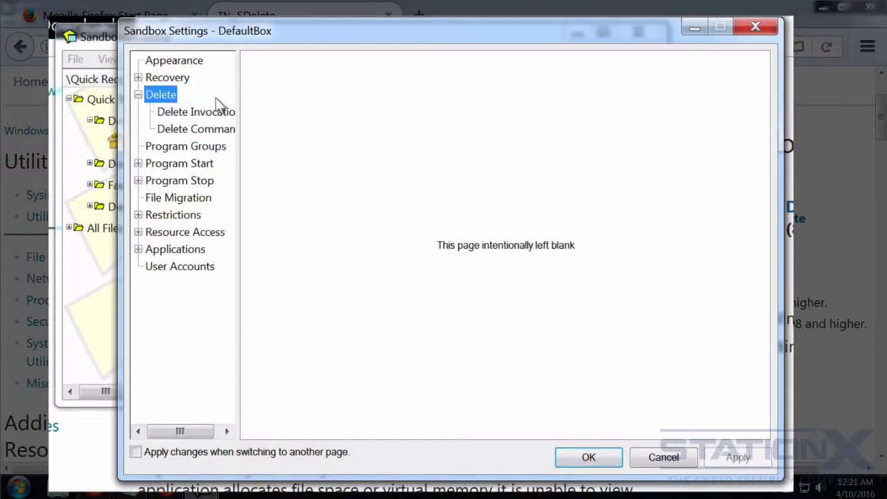
pyautogui.click(170, 112)
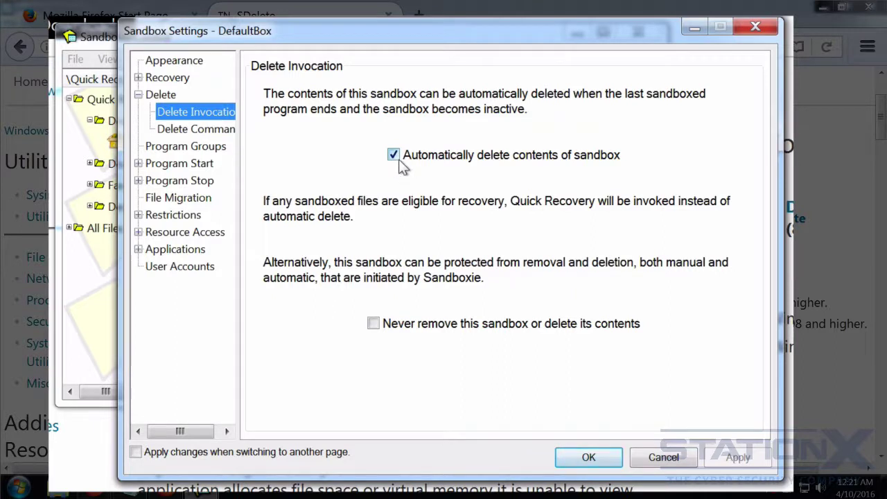
pyautogui.click(195, 132)
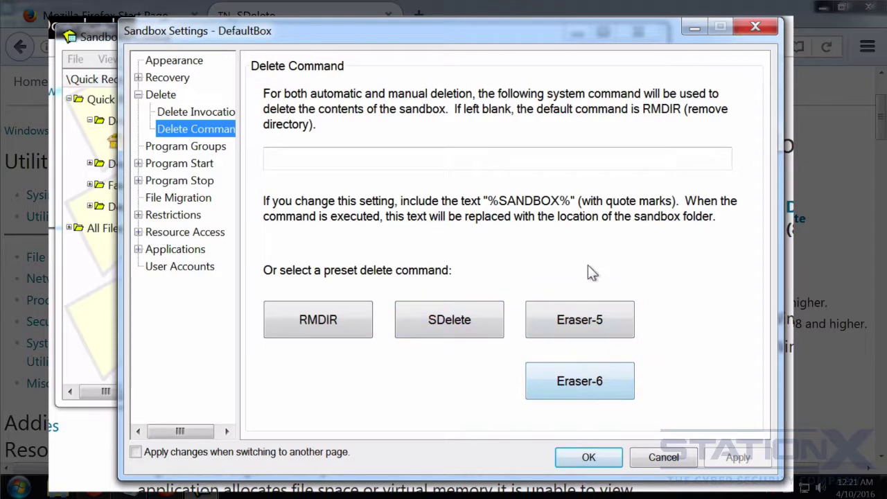
# - Set DefaultBox's delete command to the SDelete preset using sdelete.exe from the Downloads folder, and check the resulting command line
pyautogui.click(437, 326)
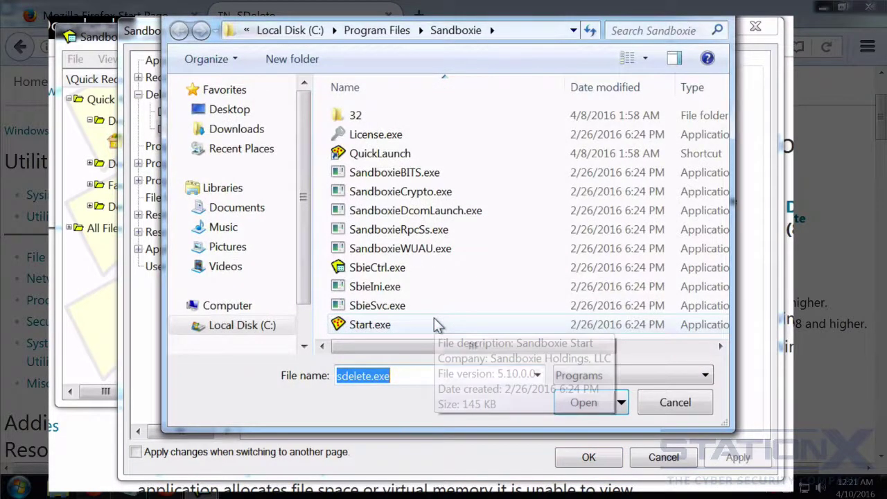
pyautogui.click(233, 133)
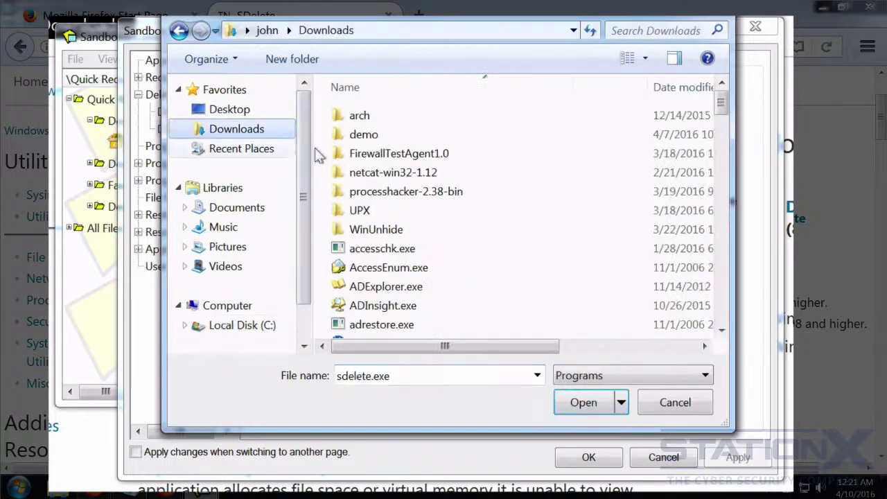
pyautogui.click(390, 267)
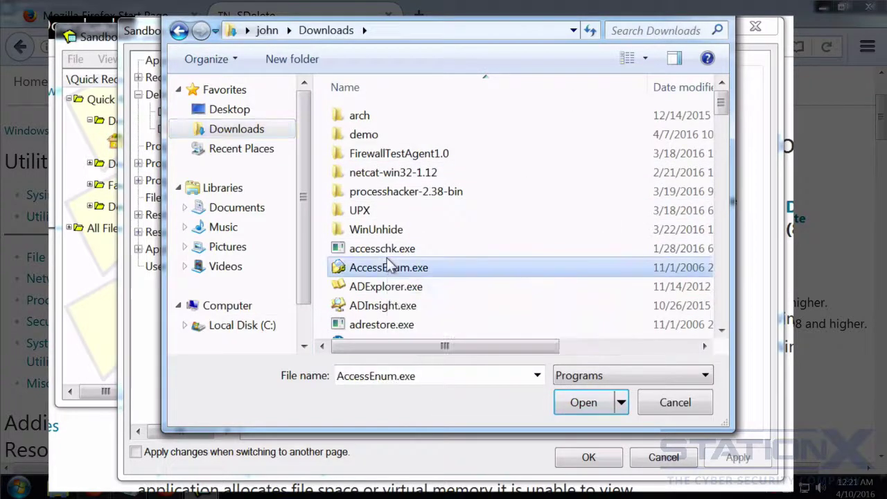
pyautogui.press('s')
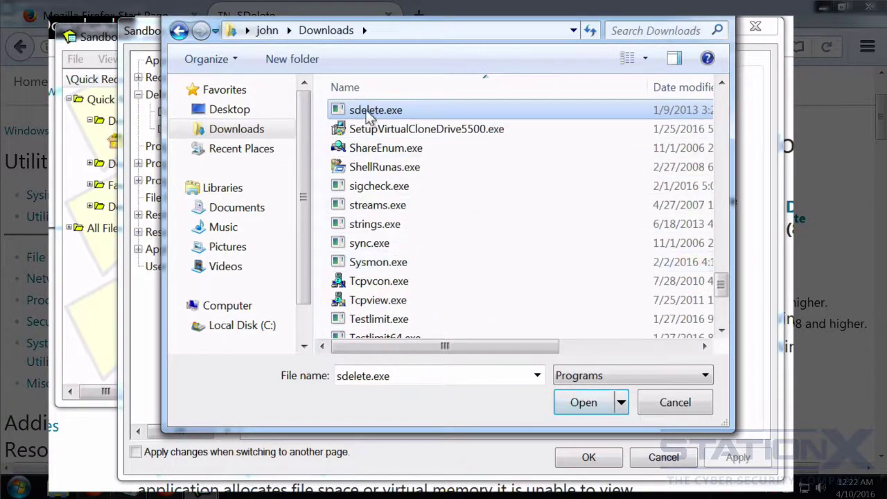
pyautogui.click(589, 409)
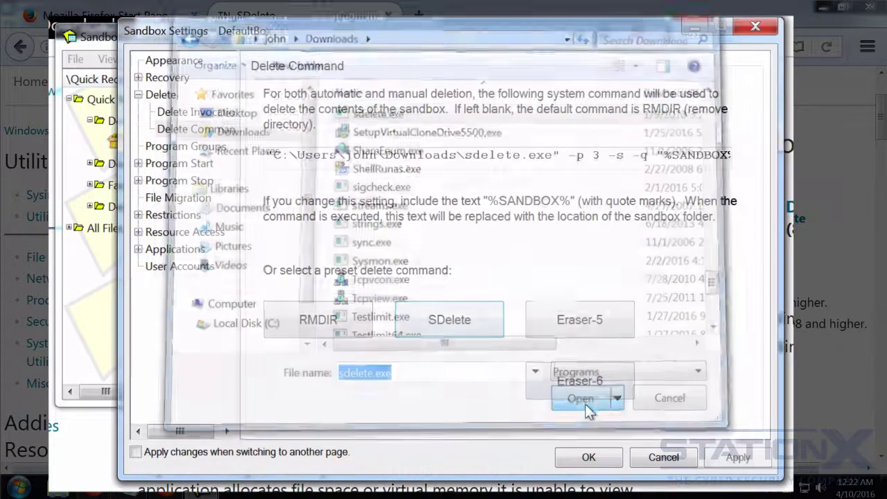
pyautogui.moveTo(384, 154); pyautogui.dragTo(776, 142)
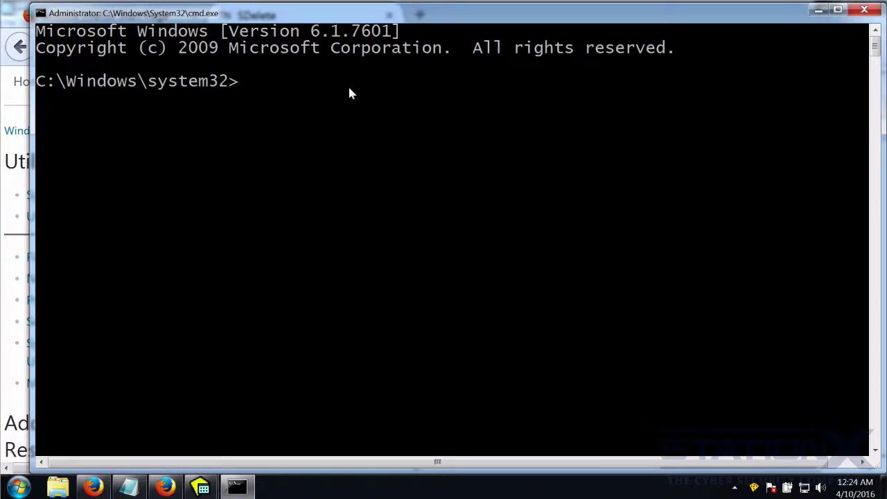
# - Enter the commands choco install -y sdelete and choco install -y eraser in the command prompt, and return to the DefaultBox sandbox settings
pyautogui.write('choco install -y sdelete')
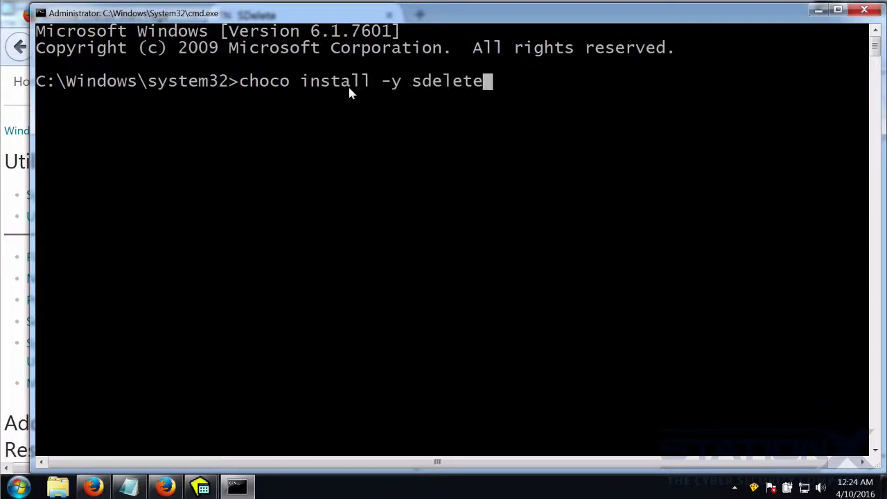
pyautogui.press('Return')
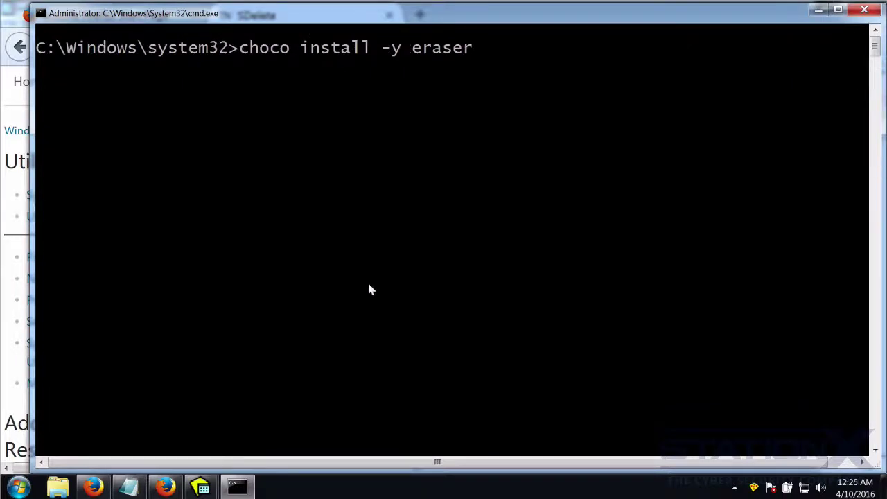
pyautogui.moveTo(203, 490)
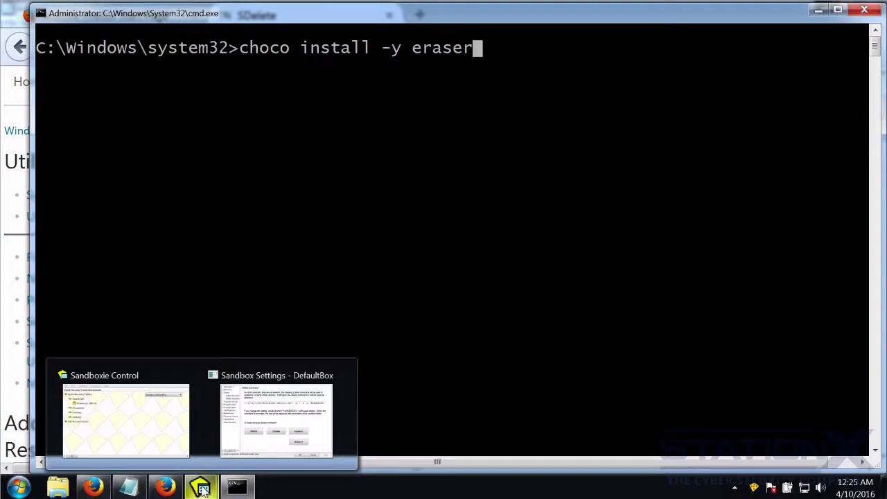
pyautogui.click(291, 416)
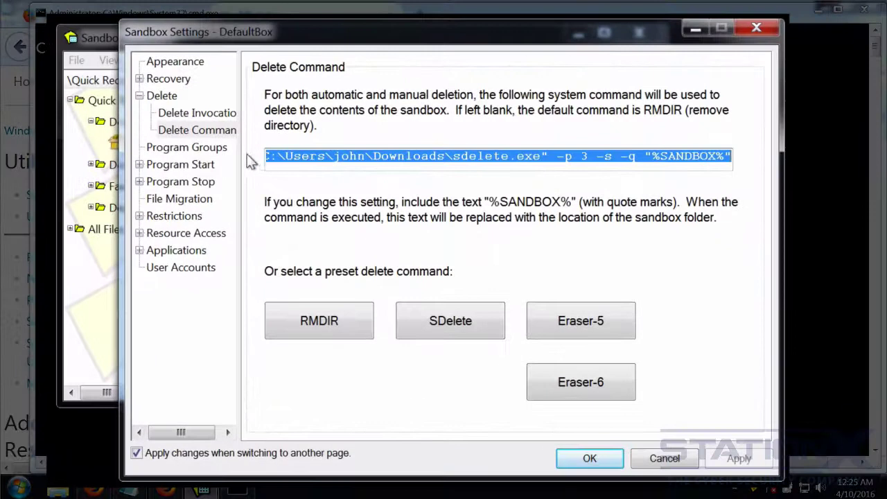
# - Review the Forced Folders and Forced Programs pages under Program Start and the Lingering Programs page under Program Stop
pyautogui.click(149, 164)
pyautogui.click(195, 150)
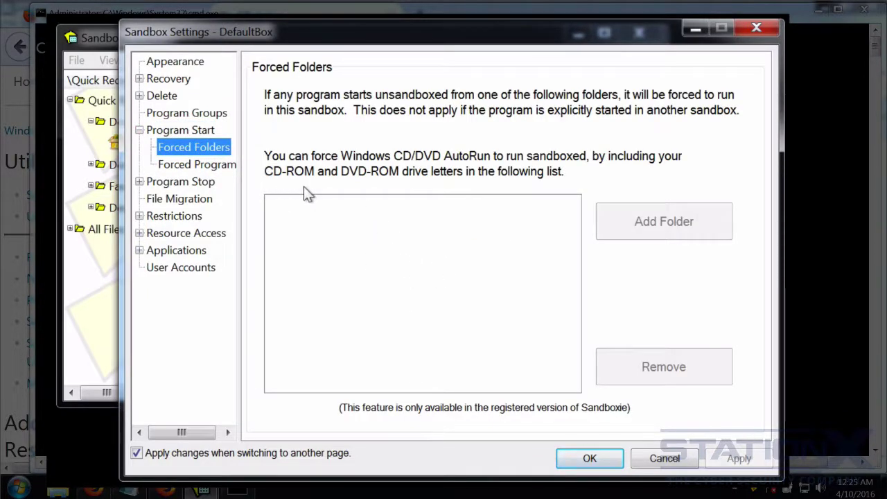
pyautogui.click(175, 167)
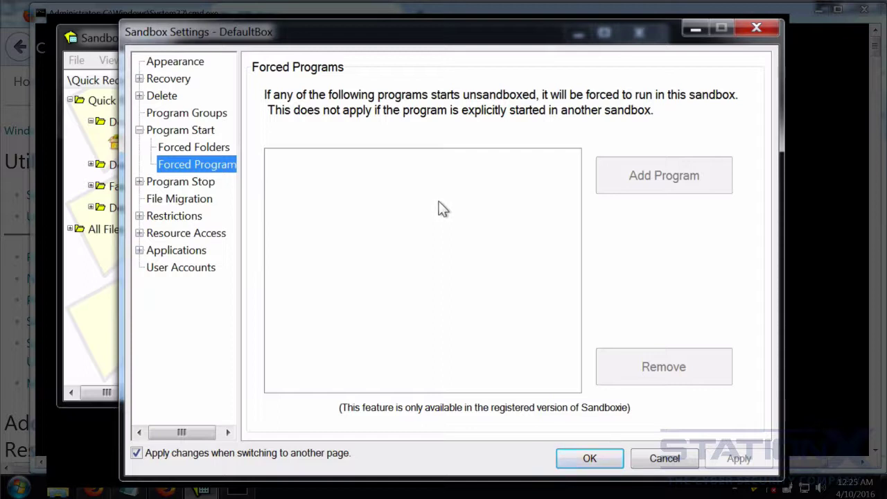
pyautogui.click(140, 182)
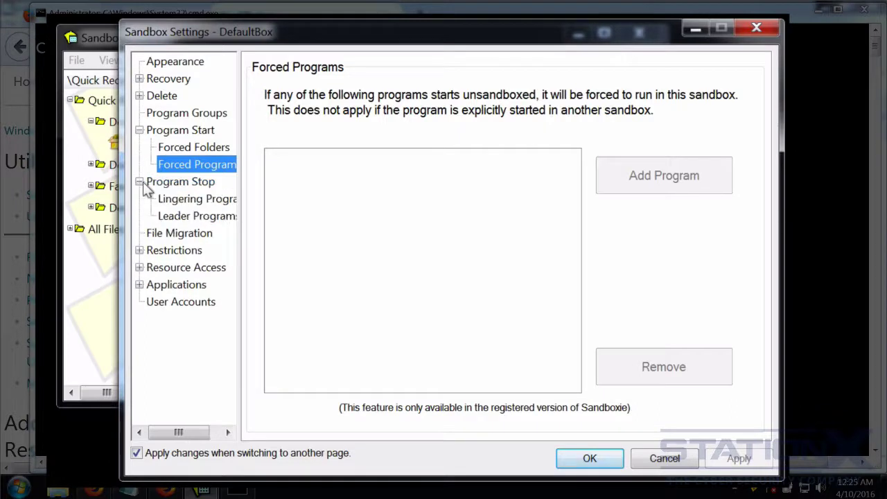
pyautogui.click(164, 199)
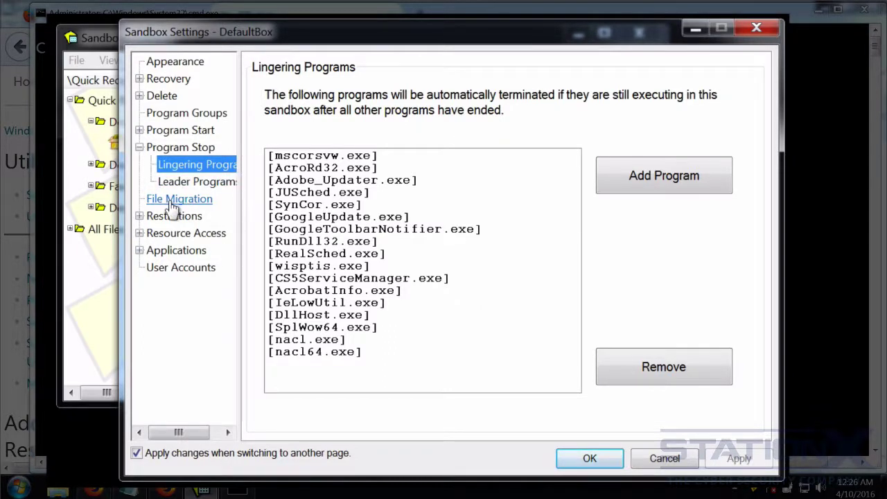
# - Set the maximum size of migratable files to 4915200 kilobytes under File Migration, and check the Immediate Recovery page
pyautogui.click(172, 201)
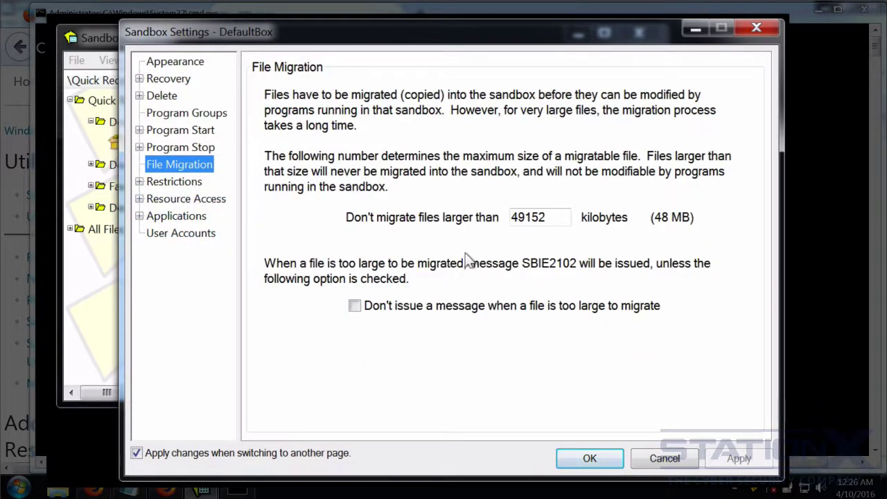
pyautogui.click(551, 217)
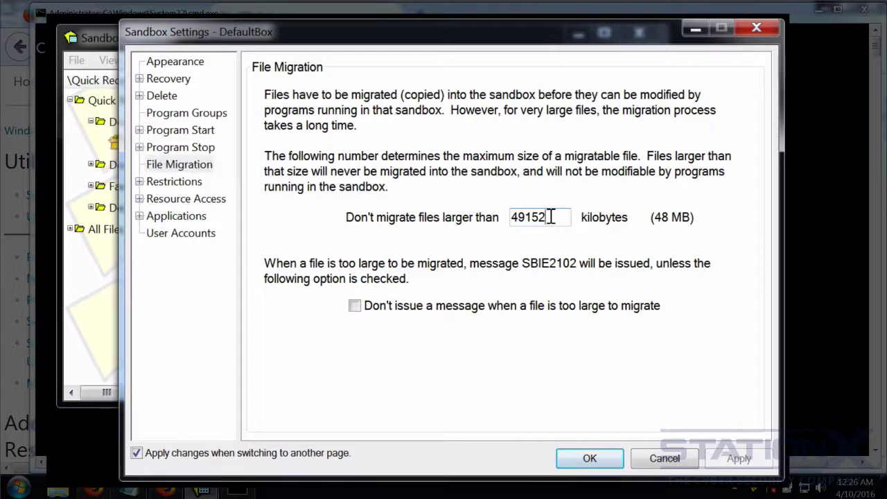
pyautogui.write('00')
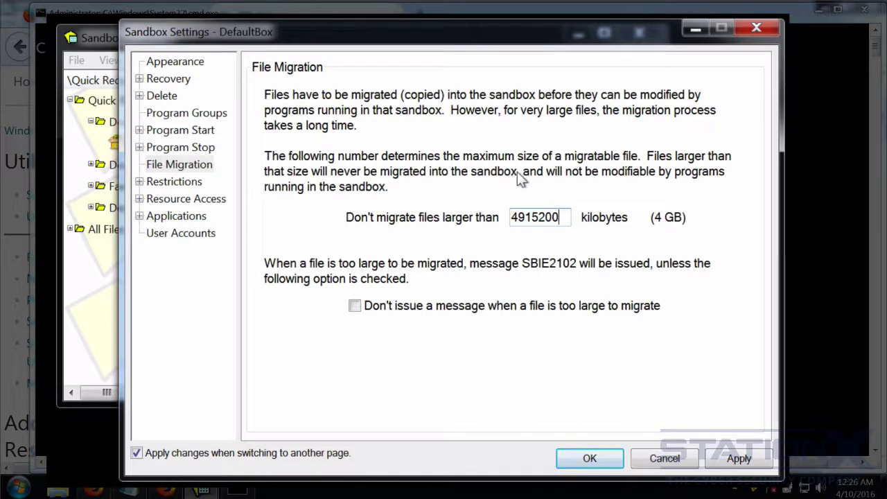
pyautogui.click(140, 79)
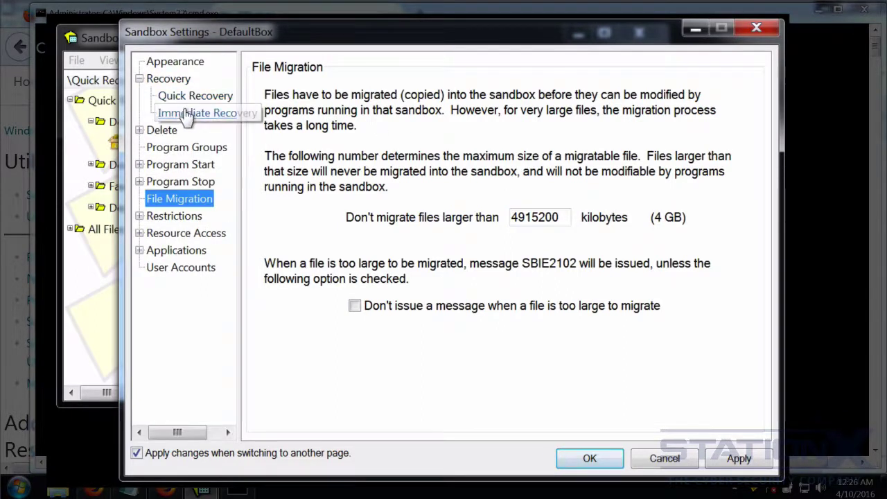
pyautogui.click(165, 113)
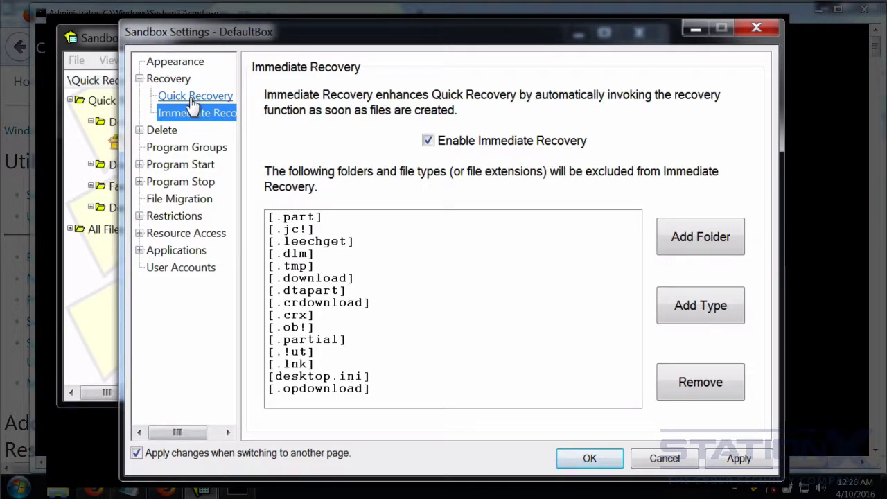
# - Review the Internet Access and Start/Run Access restrictions, and enable dropping rights from the Administrators and Power Users groups
pyautogui.click(170, 215)
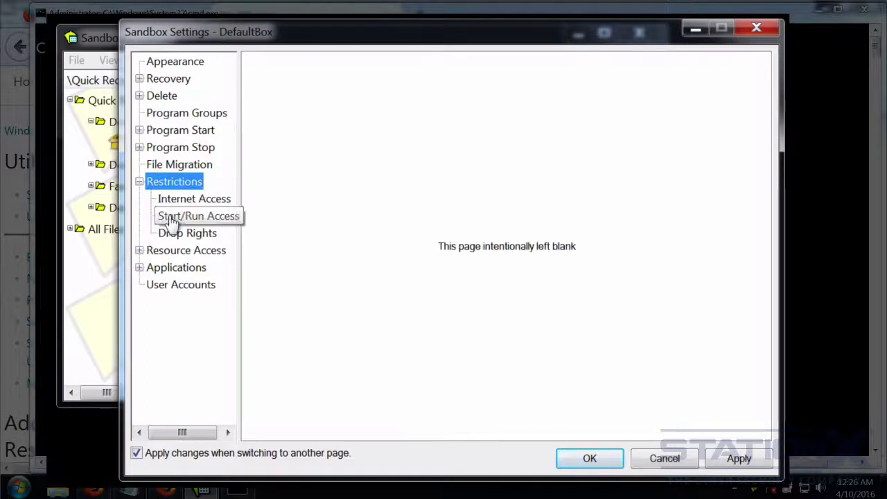
pyautogui.click(200, 201)
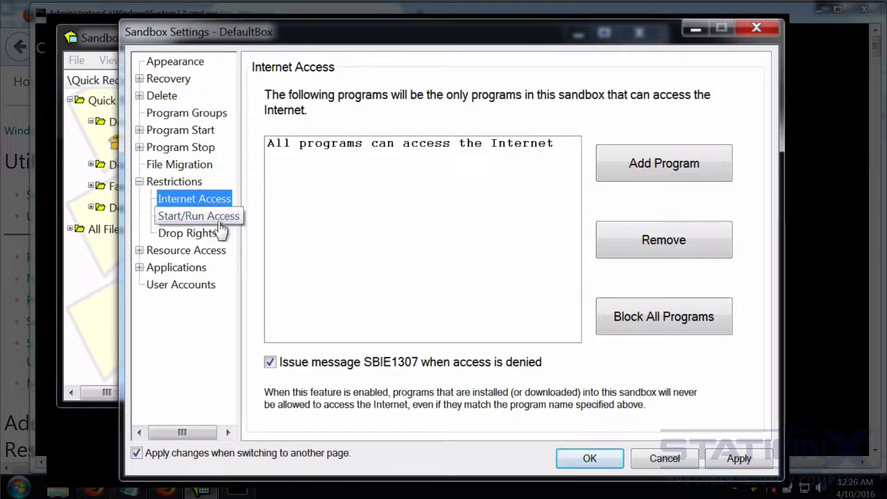
pyautogui.click(189, 219)
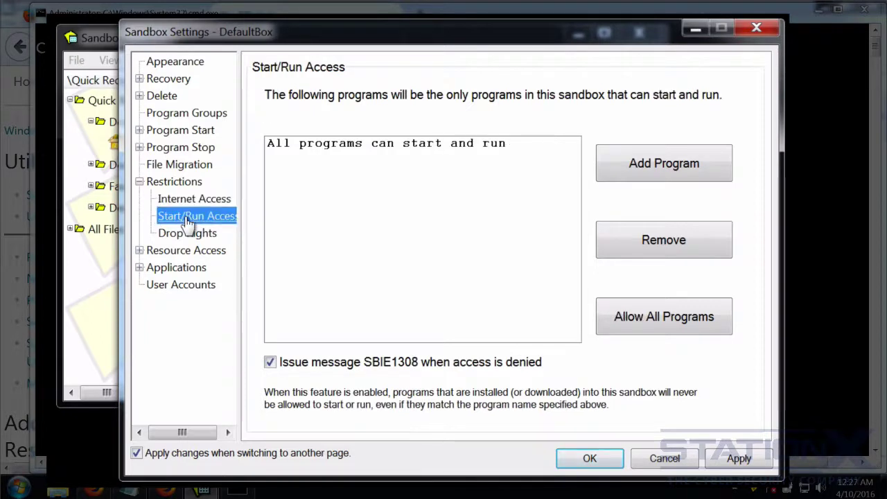
pyautogui.click(188, 233)
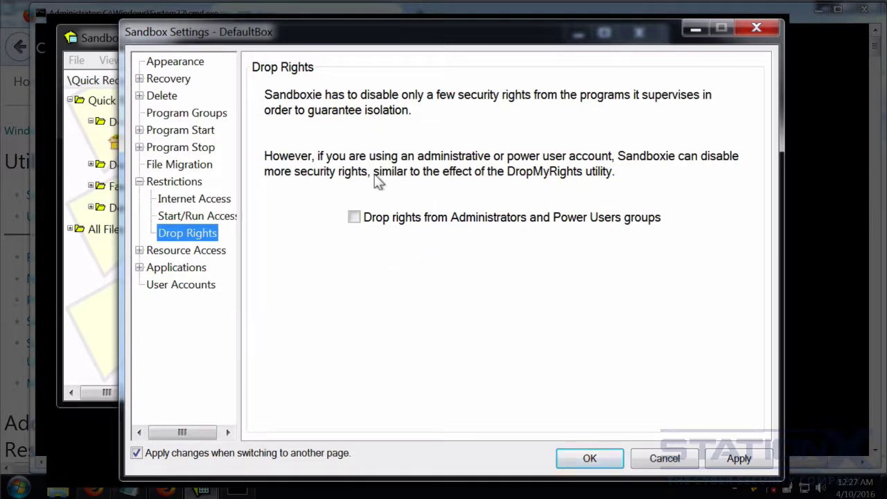
pyautogui.click(355, 217)
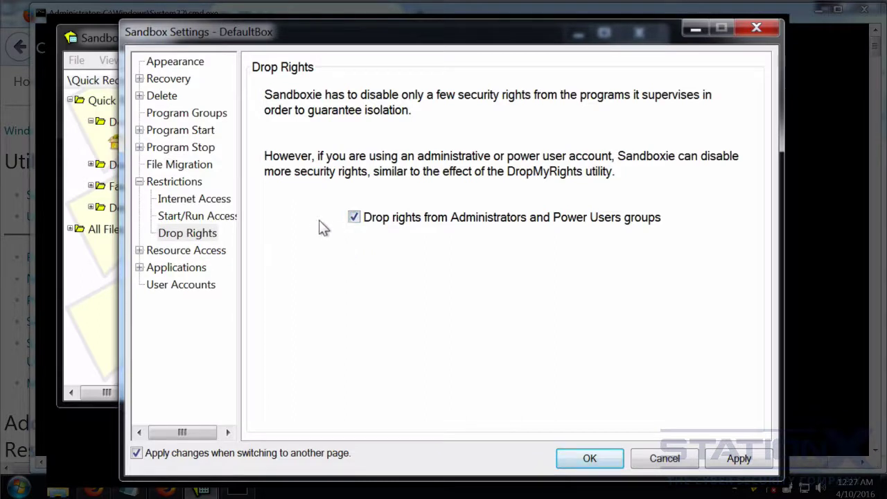
# - Review the Direct, Full, Read-Only, Write-Only and Blocked Access pages for files under Resource Access
pyautogui.click(169, 251)
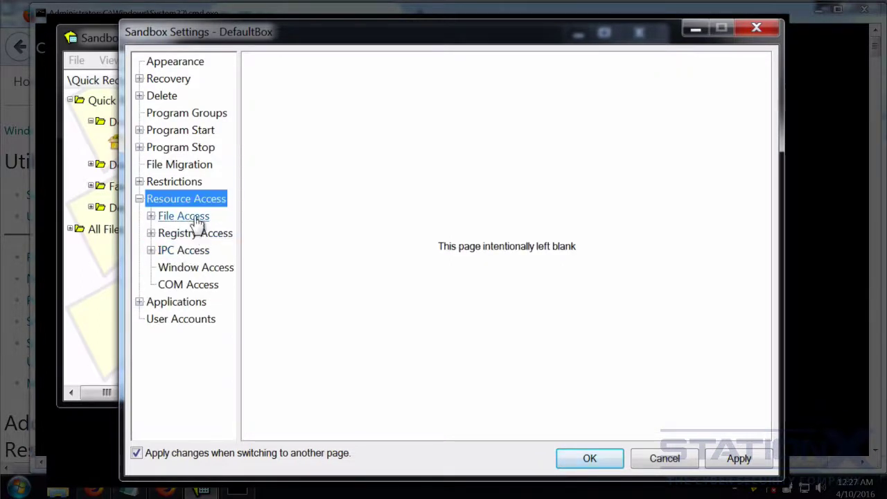
pyautogui.click(198, 218)
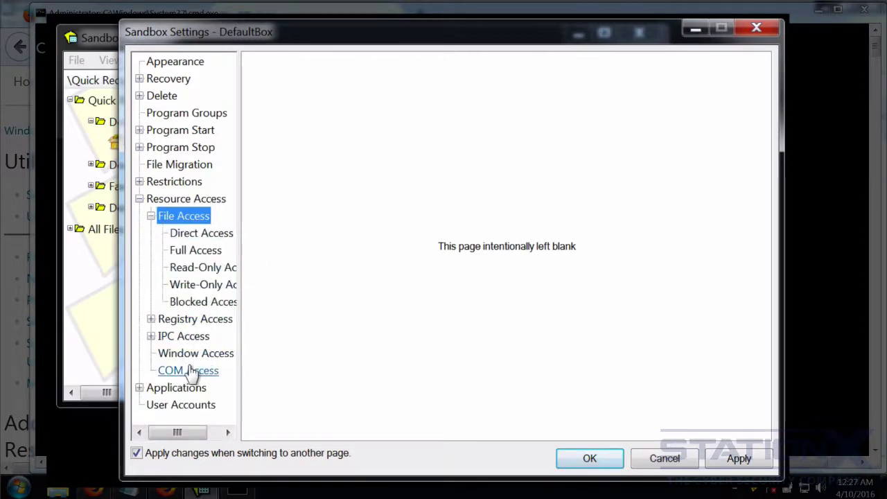
pyautogui.click(201, 236)
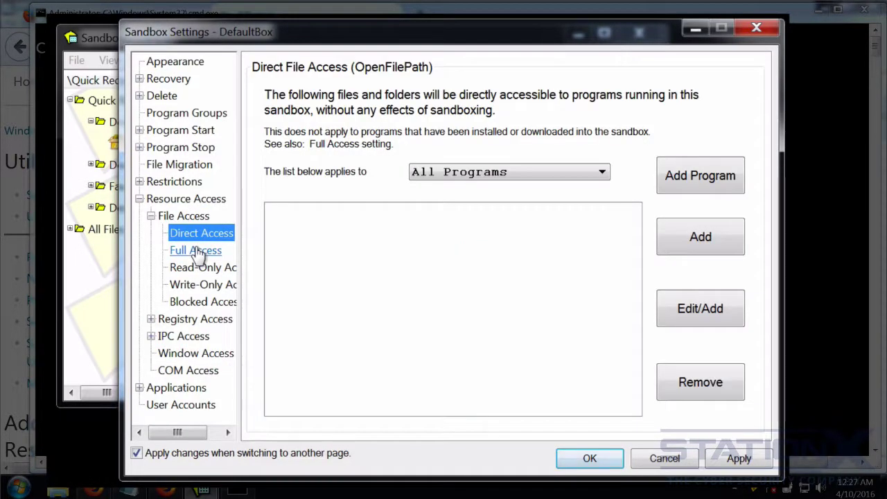
pyautogui.click(197, 253)
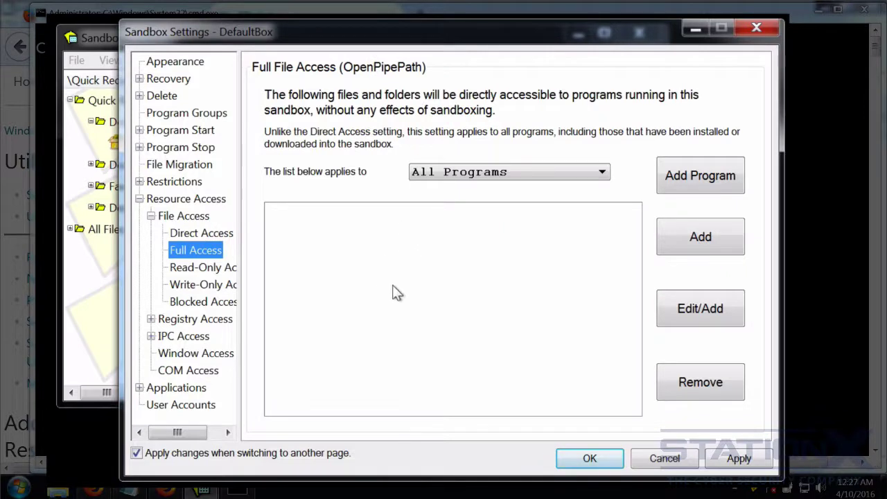
pyautogui.click(201, 268)
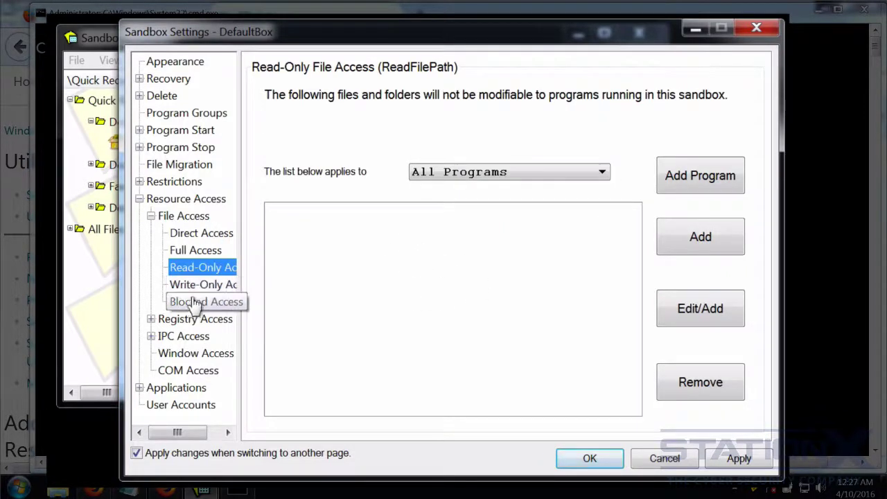
pyautogui.click(203, 285)
pyautogui.click(198, 303)
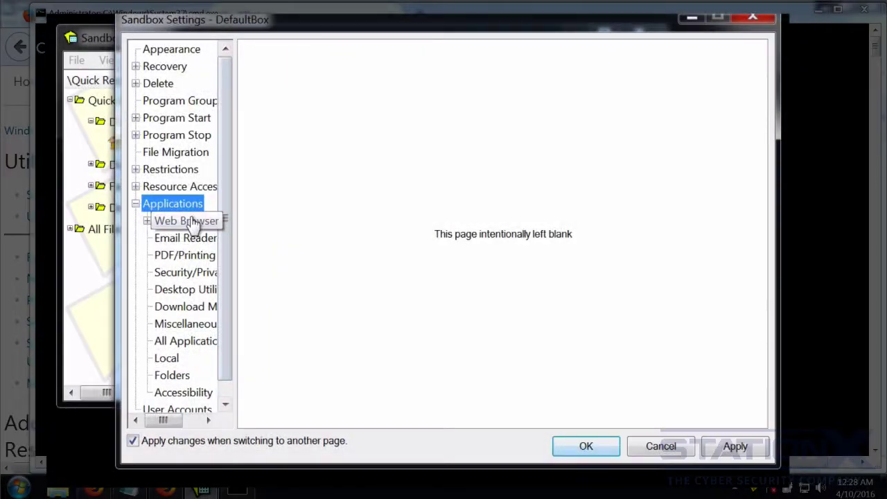
# - Allow direct access to Firefox cookies in the Firefox application exclusions, and remove that exclusion again
pyautogui.click(184, 220)
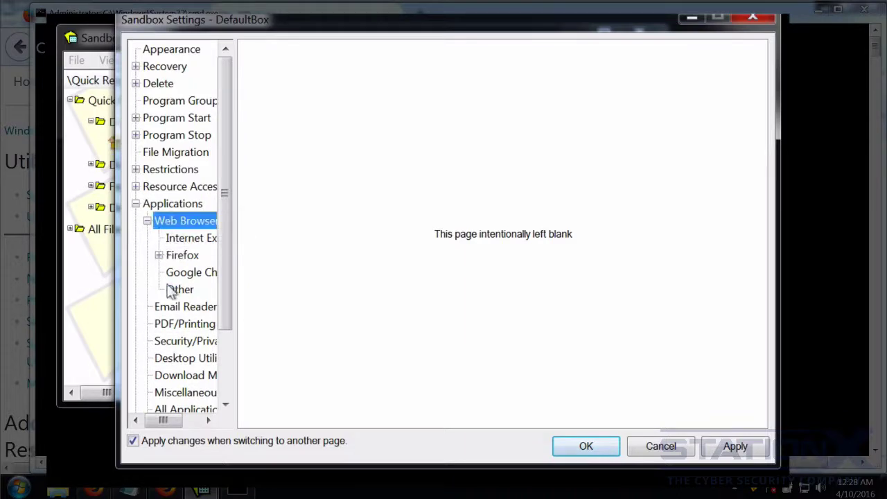
pyautogui.click(174, 256)
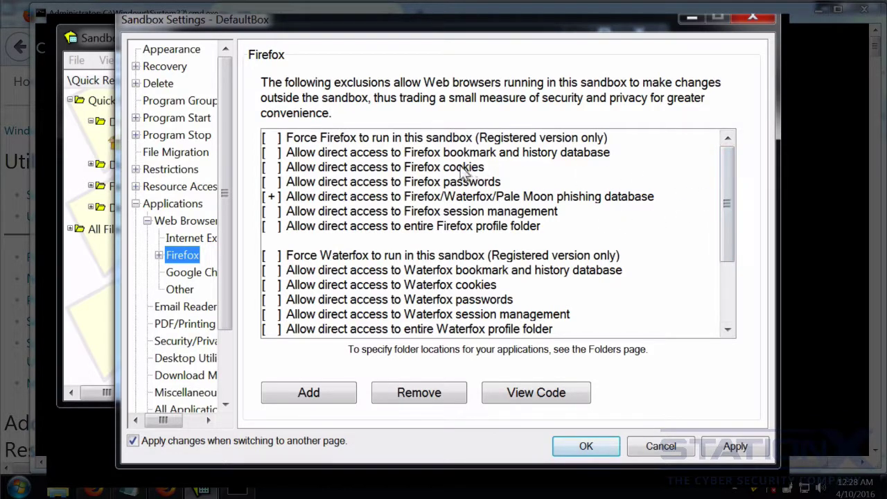
pyautogui.click(273, 171)
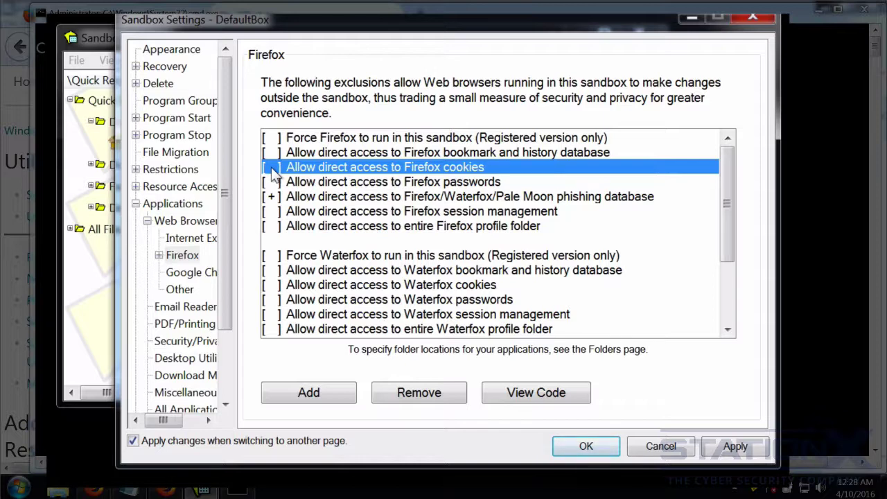
pyautogui.click(273, 172)
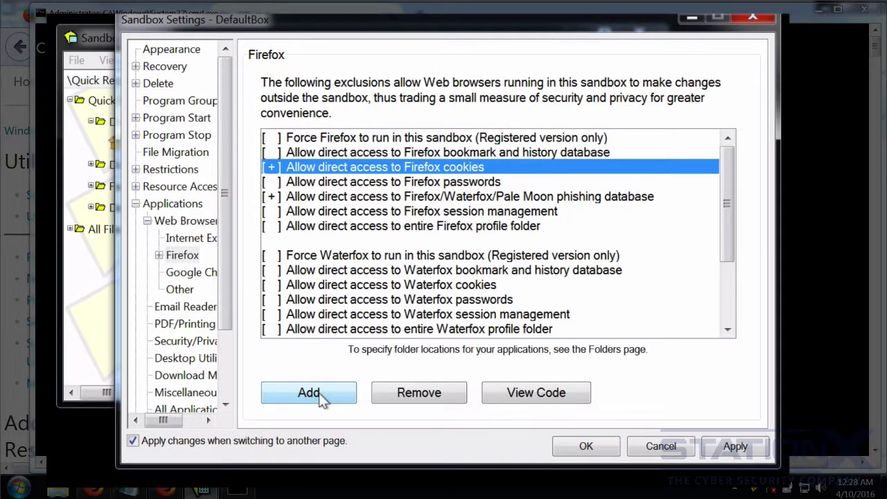
pyautogui.click(426, 395)
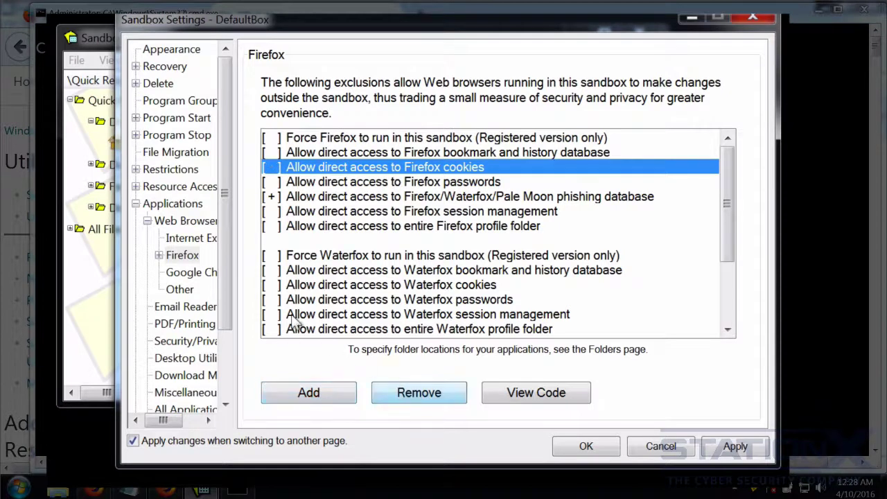
# - Look through the Email Reader exclusions, and save the DefaultBox sandbox settings
pyautogui.moveTo(225, 226); pyautogui.dragTo(227, 300)
pyautogui.click(178, 222)
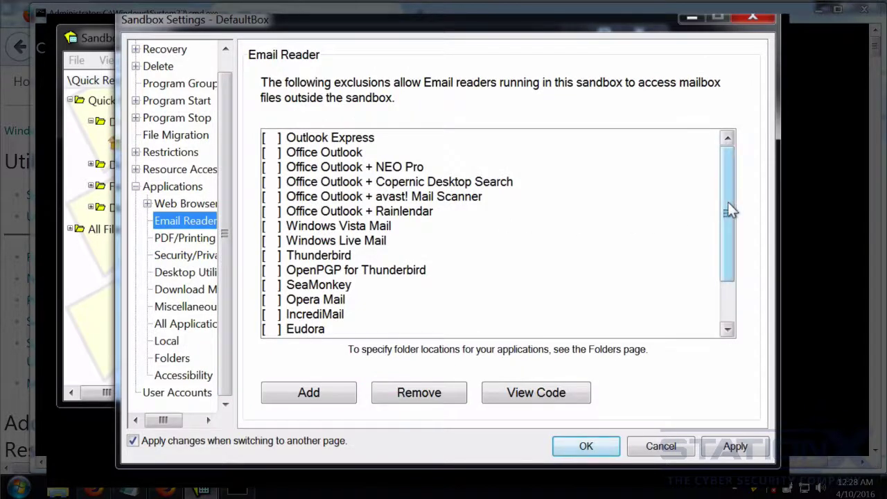
pyautogui.moveTo(728, 205); pyautogui.dragTo(725, 236)
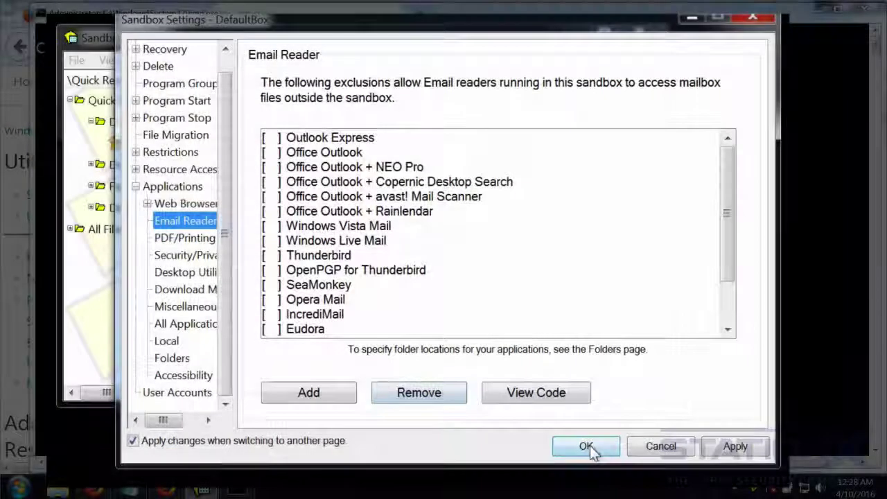
pyautogui.click(587, 445)
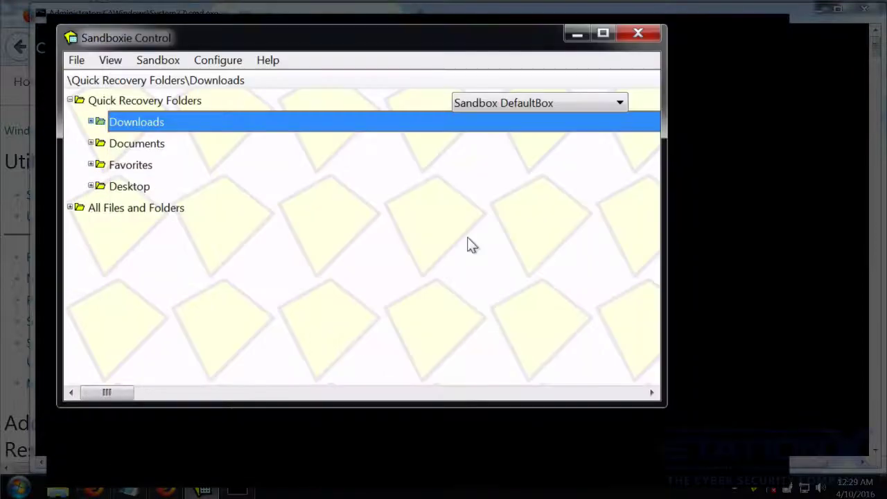